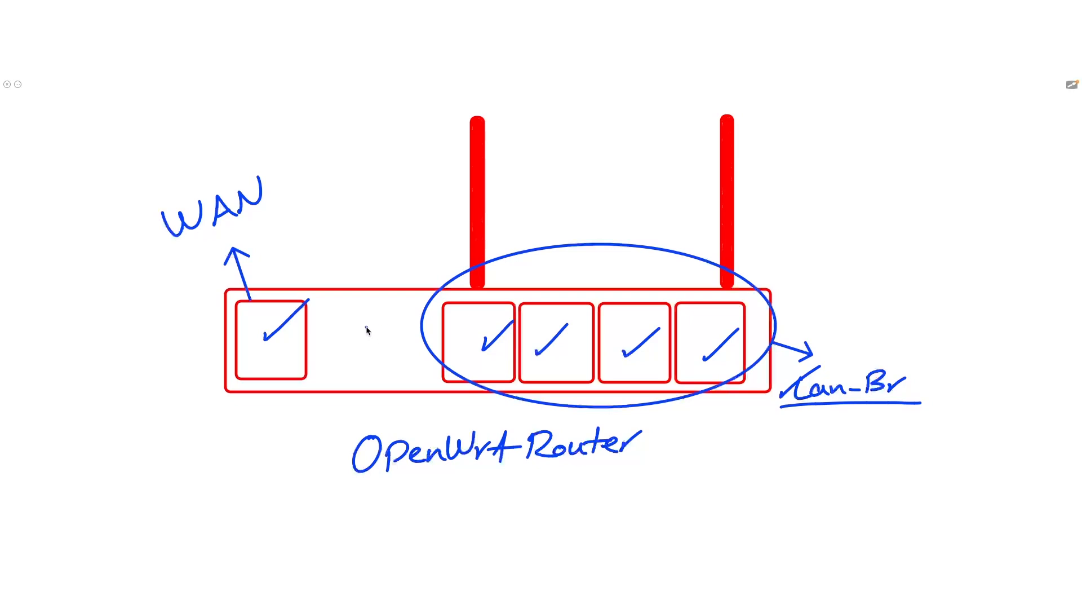
Step: Draw a blue port next to the WAN port with an arrow from the first antenna, and label that antenna wifi
{"action": "mouse_move", "coordinate": [337, 307]}
{"action": "left_mouse_down"}
{"action": "mouse_move", "coordinate": [404, 366]}
{"action": "mouse_move", "coordinate": [352, 372]}
{"action": "mouse_move", "coordinate": [342, 314]}
{"action": "left_mouse_up"}
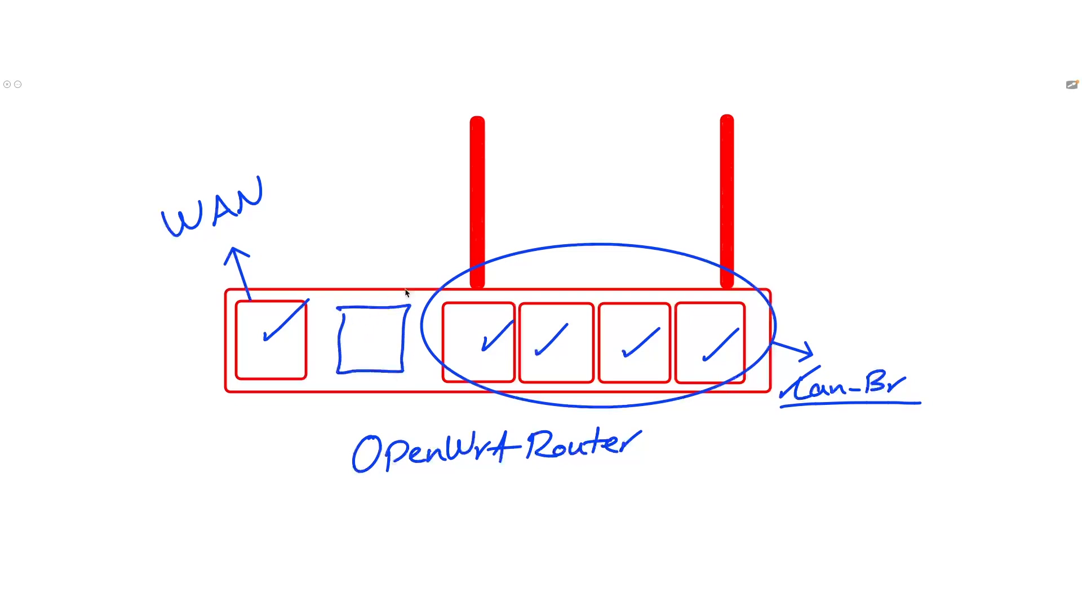
{"action": "mouse_move", "coordinate": [469, 221]}
{"action": "left_mouse_down"}
{"action": "mouse_move", "coordinate": [390, 302]}
{"action": "mouse_move", "coordinate": [414, 288]}
{"action": "left_mouse_up"}
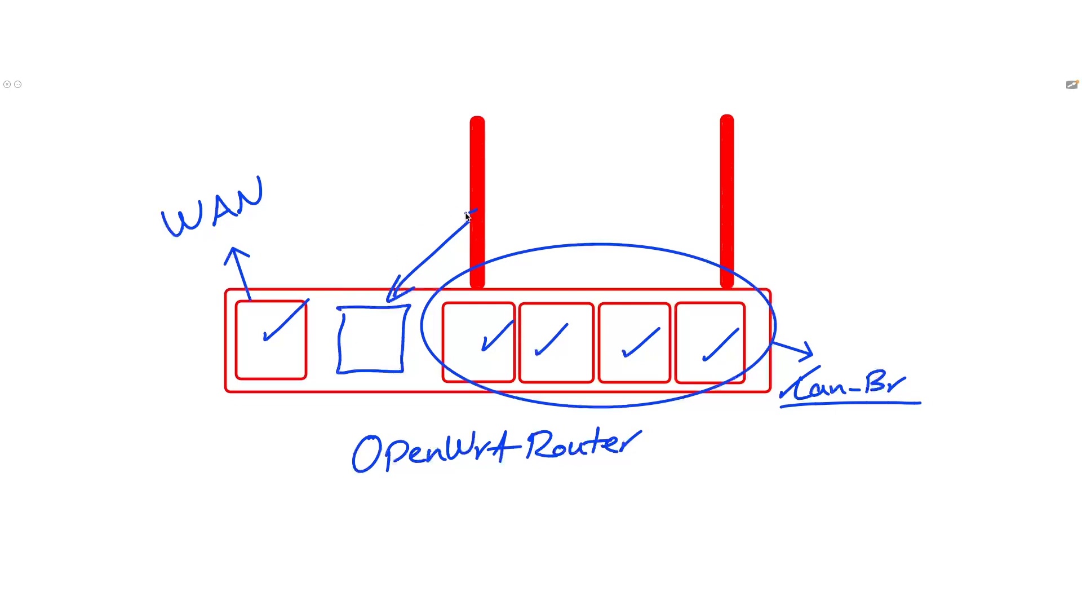
{"action": "left_click_drag", "start_coordinate": [472, 212], "coordinate": [379, 176]}
{"action": "mouse_move", "coordinate": [331, 134]}
{"action": "left_mouse_down"}
{"action": "mouse_move", "coordinate": [336, 148]}
{"action": "mouse_move", "coordinate": [362, 130]}
{"action": "mouse_move", "coordinate": [372, 145]}
{"action": "left_mouse_up"}
{"action": "left_click_drag", "start_coordinate": [394, 119], "coordinate": [381, 149]}
{"action": "left_click_drag", "start_coordinate": [377, 134], "coordinate": [396, 131]}
{"action": "left_click_drag", "start_coordinate": [401, 131], "coordinate": [405, 142]}
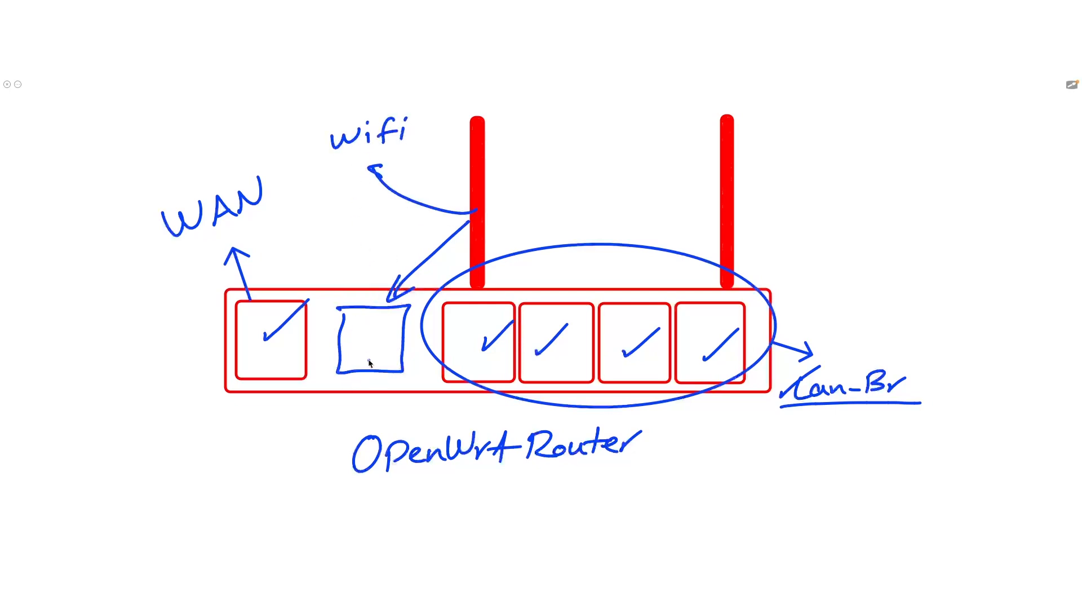
Step: Draw a curved arrow out from the new blue port and handwrite a label at its end
{"action": "mouse_move", "coordinate": [340, 374]}
{"action": "left_mouse_down"}
{"action": "mouse_move", "coordinate": [265, 431]}
{"action": "mouse_move", "coordinate": [272, 439]}
{"action": "left_mouse_up"}
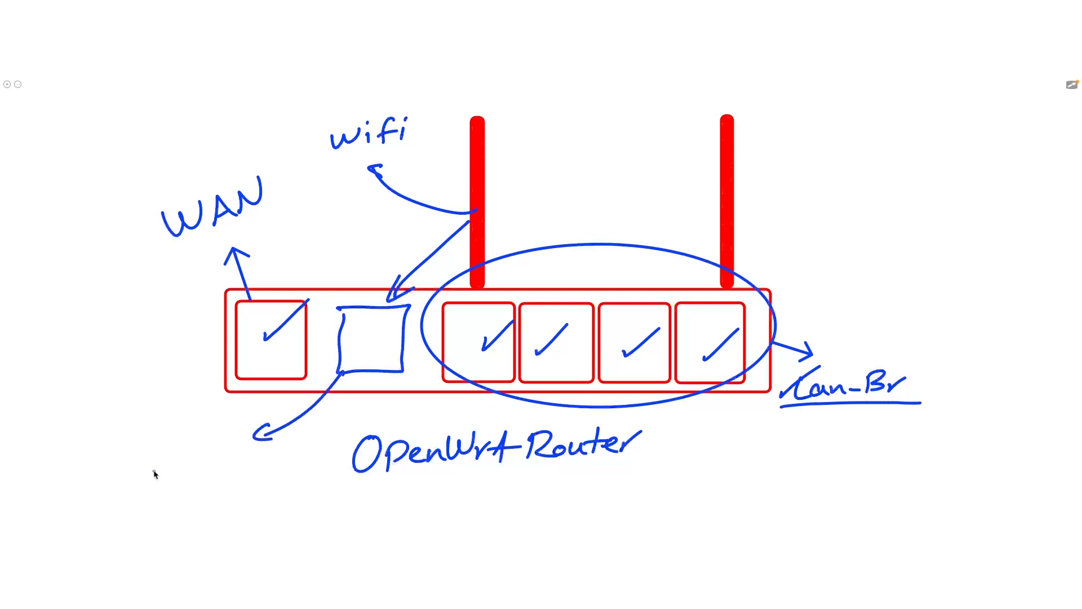
{"action": "mouse_move", "coordinate": [135, 463]}
{"action": "left_mouse_down"}
{"action": "mouse_move", "coordinate": [140, 474]}
{"action": "mouse_move", "coordinate": [167, 458]}
{"action": "mouse_move", "coordinate": [191, 461]}
{"action": "mouse_move", "coordinate": [203, 438]}
{"action": "mouse_move", "coordinate": [225, 450]}
{"action": "left_mouse_up"}
{"action": "left_click_drag", "start_coordinate": [137, 499], "coordinate": [241, 446]}
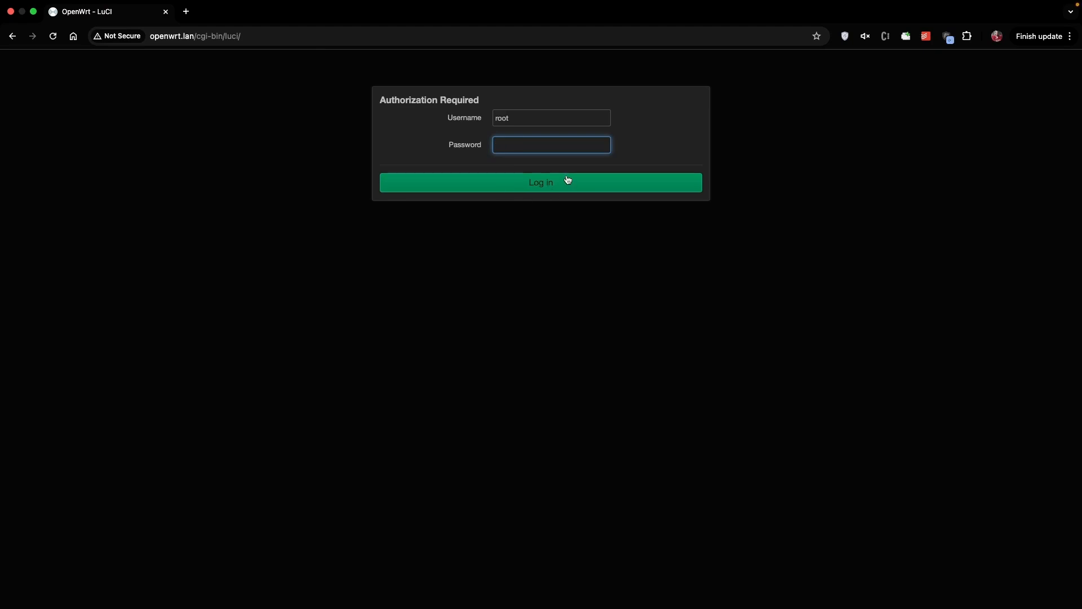
Step: Log in to the OpenWrt router as root and open the network interfaces overview
{"action": "left_click", "coordinate": [534, 184]}
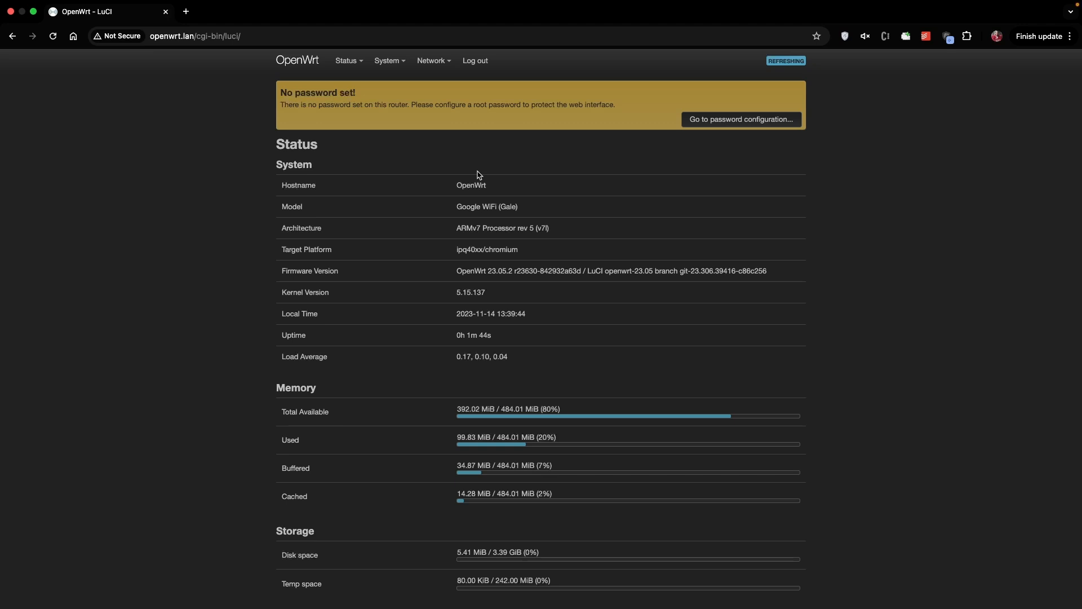
{"action": "mouse_move", "coordinate": [433, 61]}
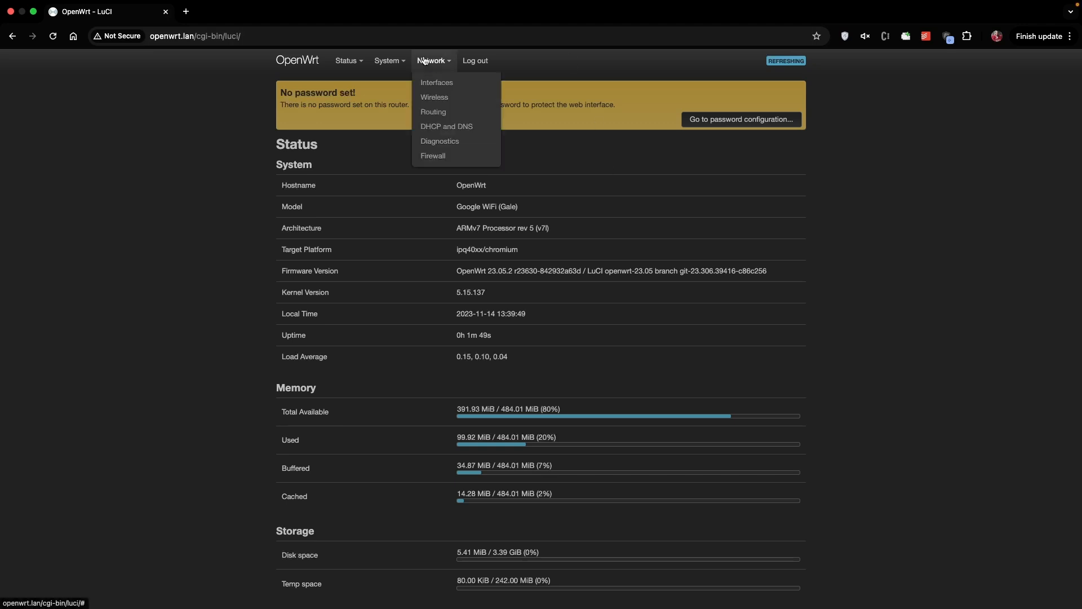
{"action": "left_click", "coordinate": [447, 86]}
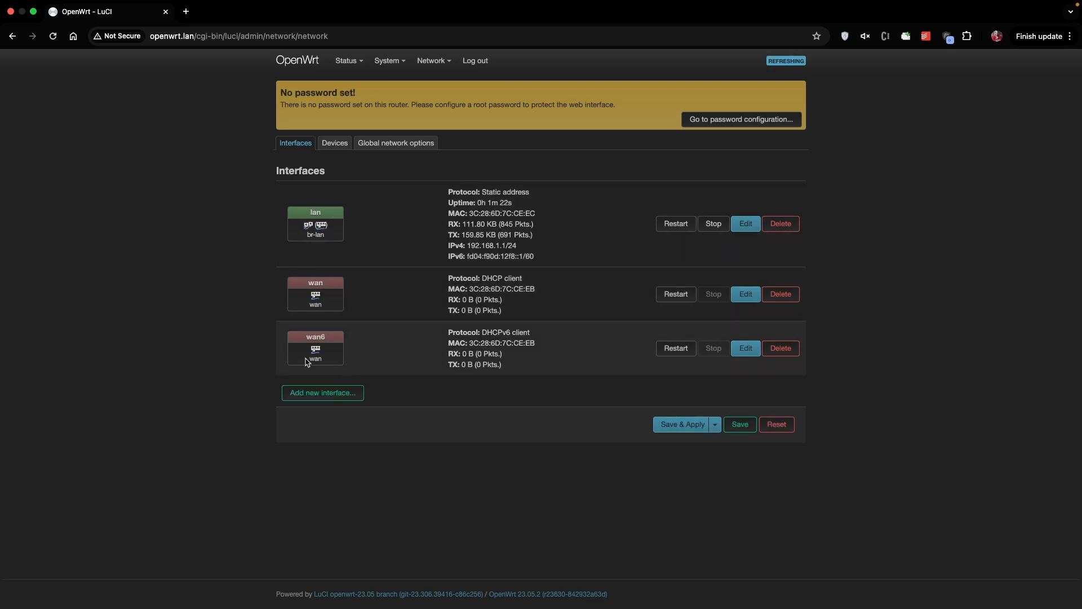
Step: Delete the wan6 interface and apply the change to the router
{"action": "left_click", "coordinate": [780, 347]}
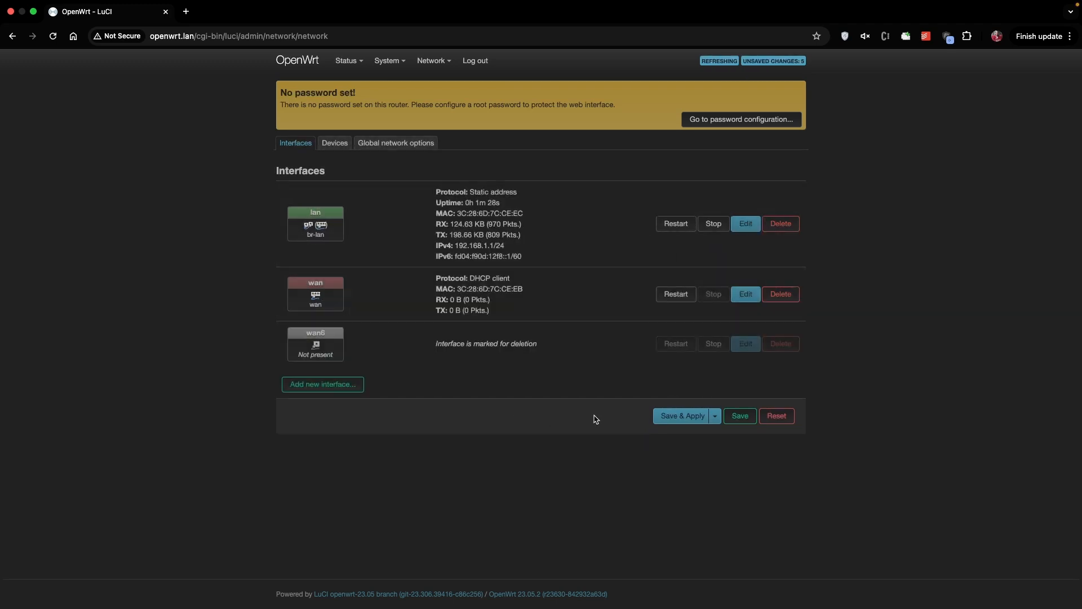
{"action": "left_click", "coordinate": [677, 417]}
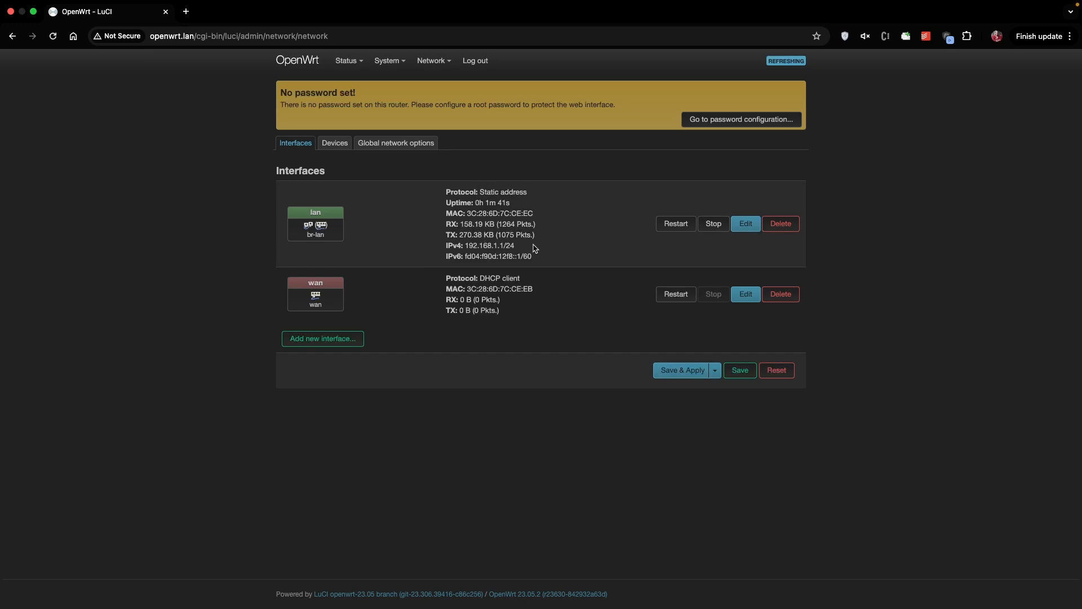
Step: Review the lan interface's general settings, including its IPv4 address, and close them without saving
{"action": "left_click", "coordinate": [745, 224]}
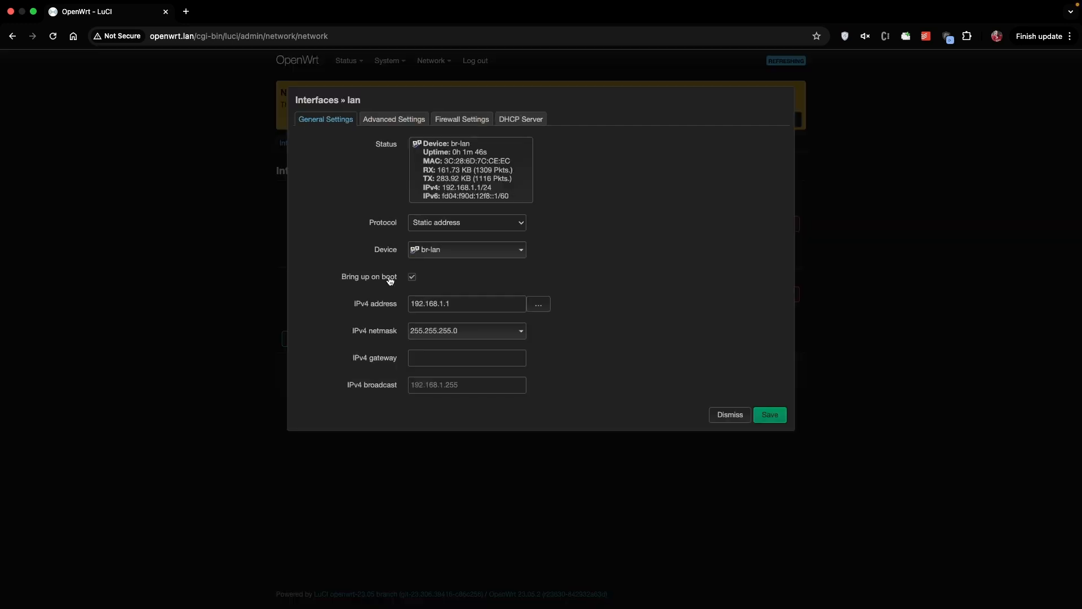
{"action": "left_click", "coordinate": [476, 306]}
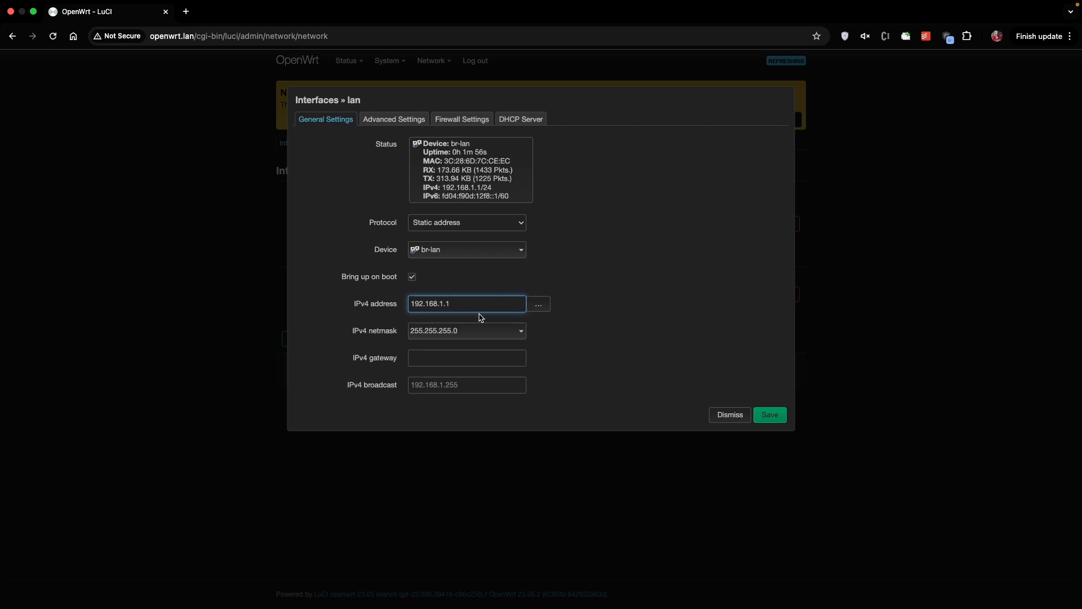
{"action": "left_click", "coordinate": [730, 415]}
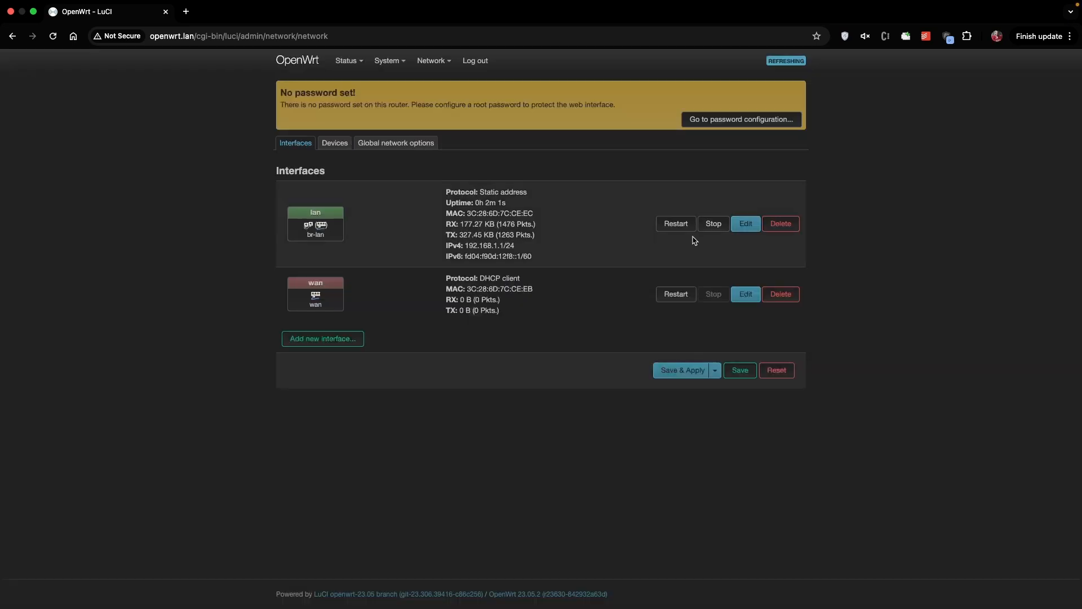
Step: Enable the OpenWrt wireless networks on both radio0 and radio1
{"action": "mouse_move", "coordinate": [438, 67]}
{"action": "left_click", "coordinate": [443, 99]}
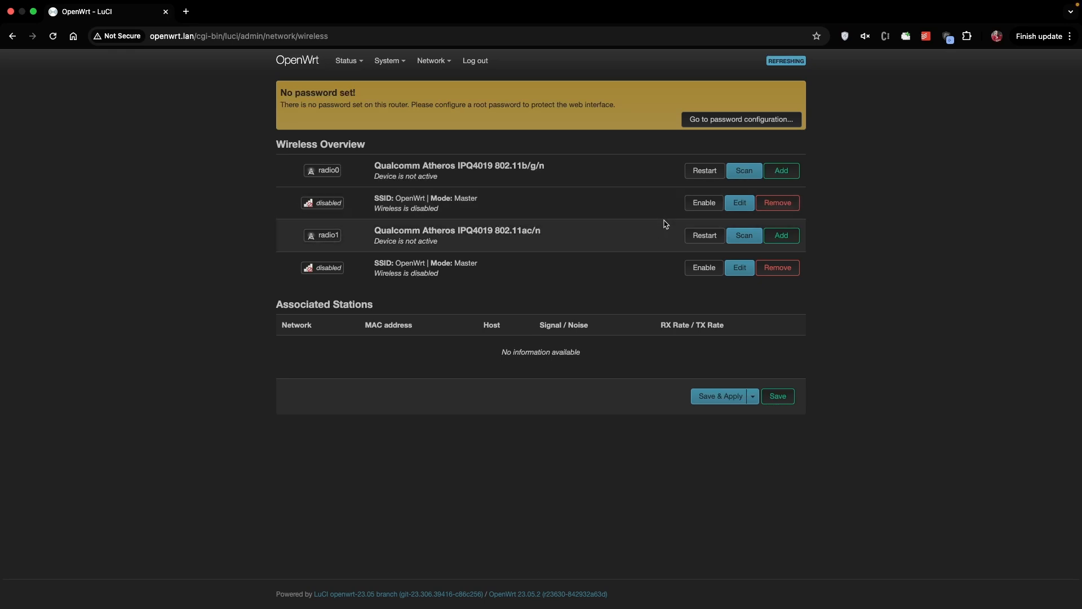
{"action": "left_click", "coordinate": [704, 205]}
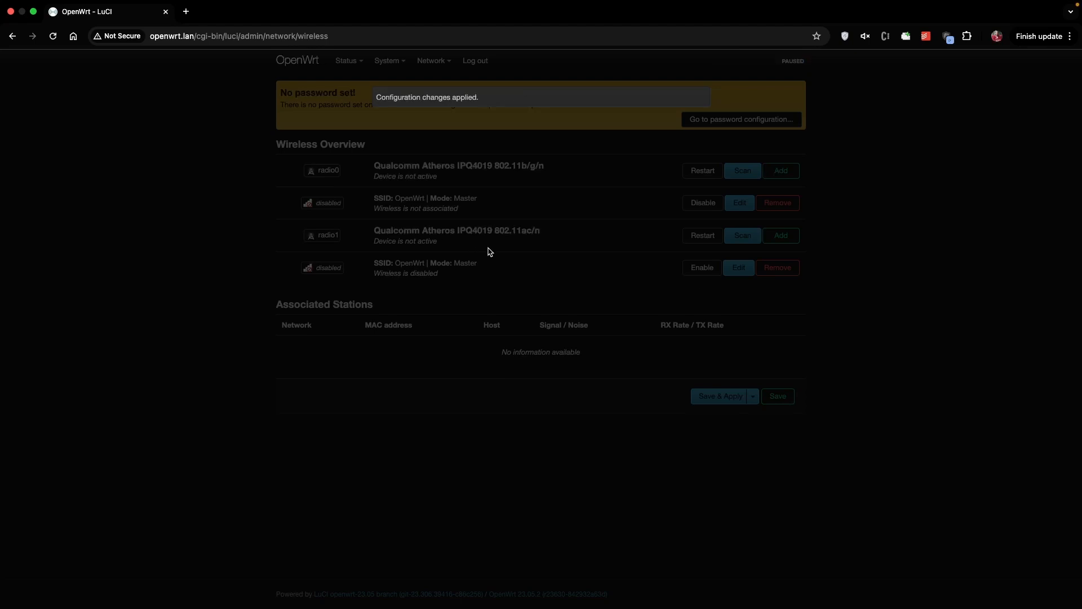
{"action": "left_click", "coordinate": [696, 271]}
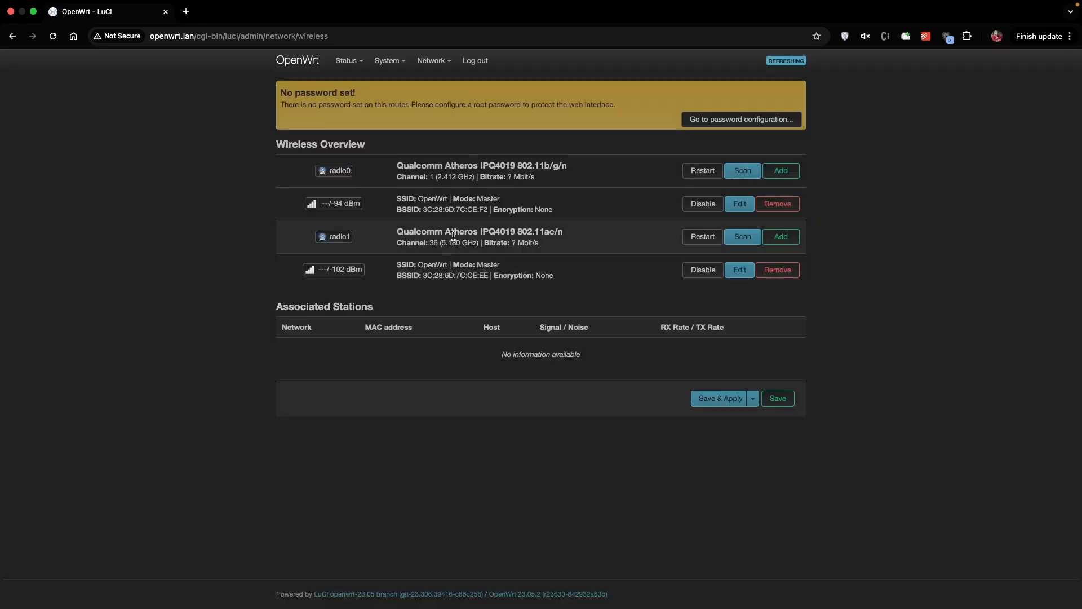
Step: Set the ESSID of the 2.4 GHz wireless network on radio0 to TEST2 and save its settings
{"action": "double_click", "coordinate": [432, 198]}
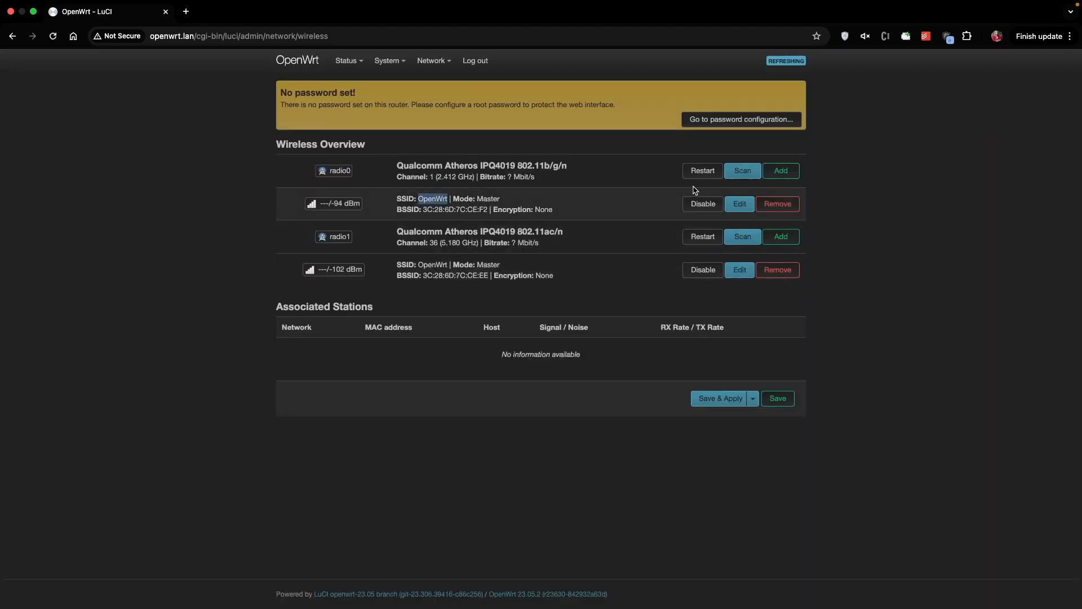
{"action": "left_click", "coordinate": [743, 207]}
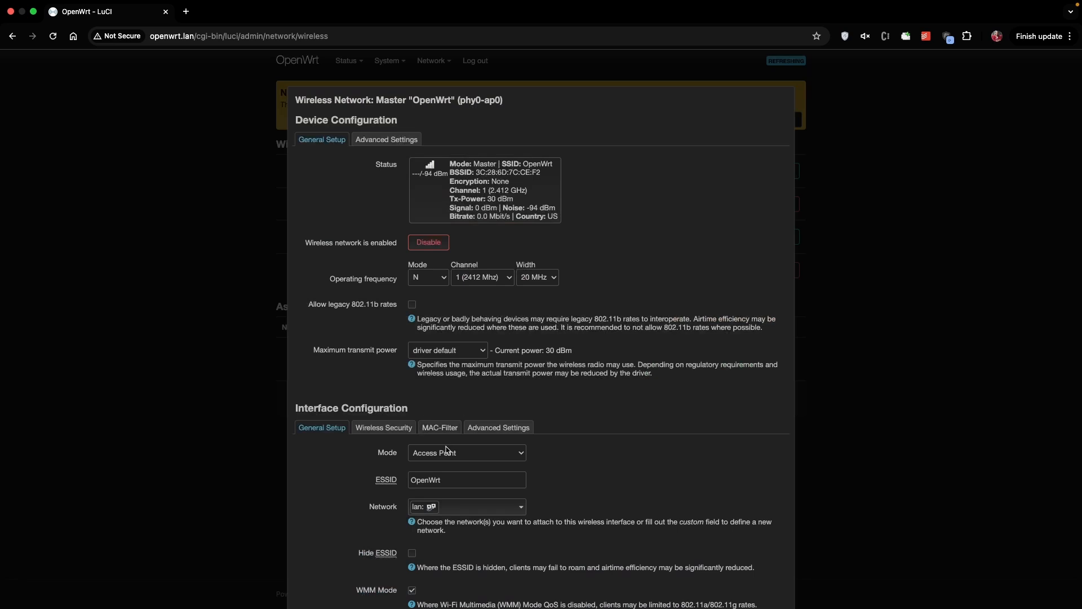
{"action": "left_click", "coordinate": [460, 483]}
{"action": "double_click", "coordinate": [459, 483]}
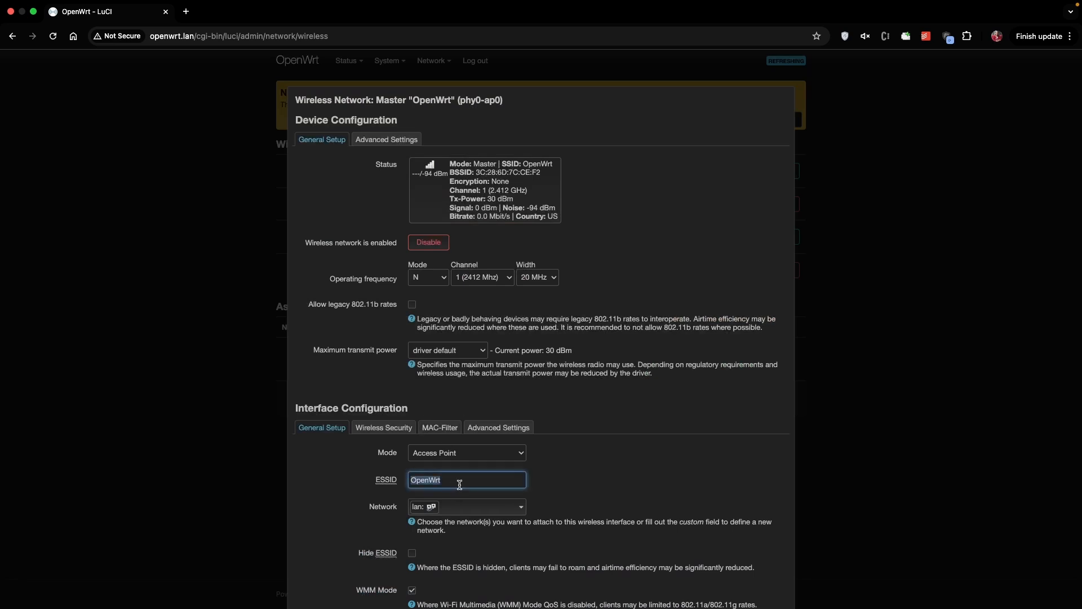
{"action": "type", "text": "TEST2"}
{"action": "scroll", "coordinate": [721, 554], "scroll_direction": "down", "scroll_amount": 3}
{"action": "left_click", "coordinate": [768, 556]}
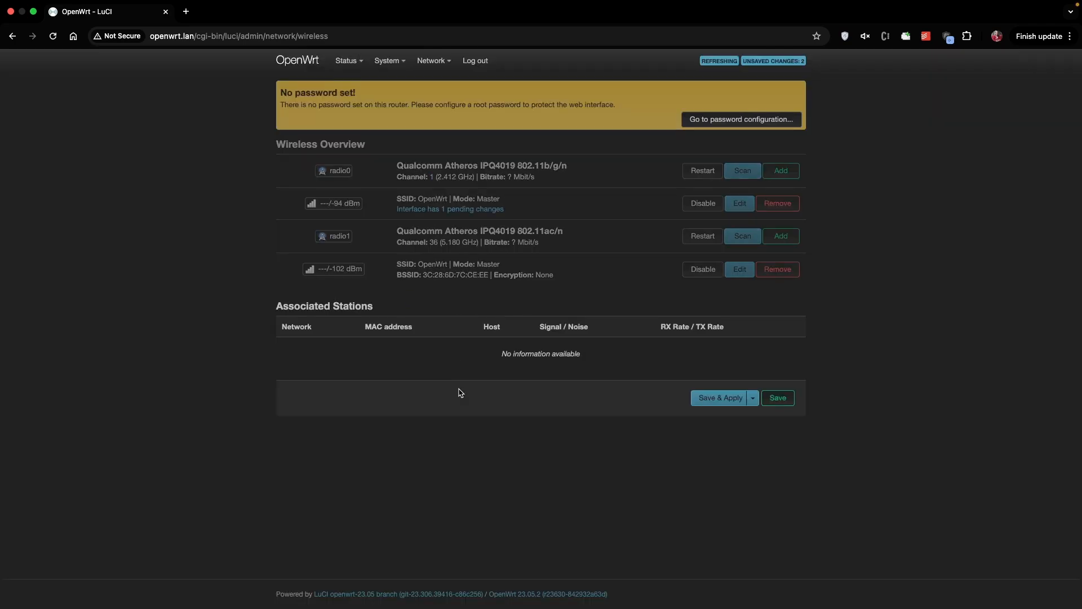
Step: Open the settings of the 5 GHz wireless network on radio1 and set its ESSID to TEST5
{"action": "left_click", "coordinate": [739, 269]}
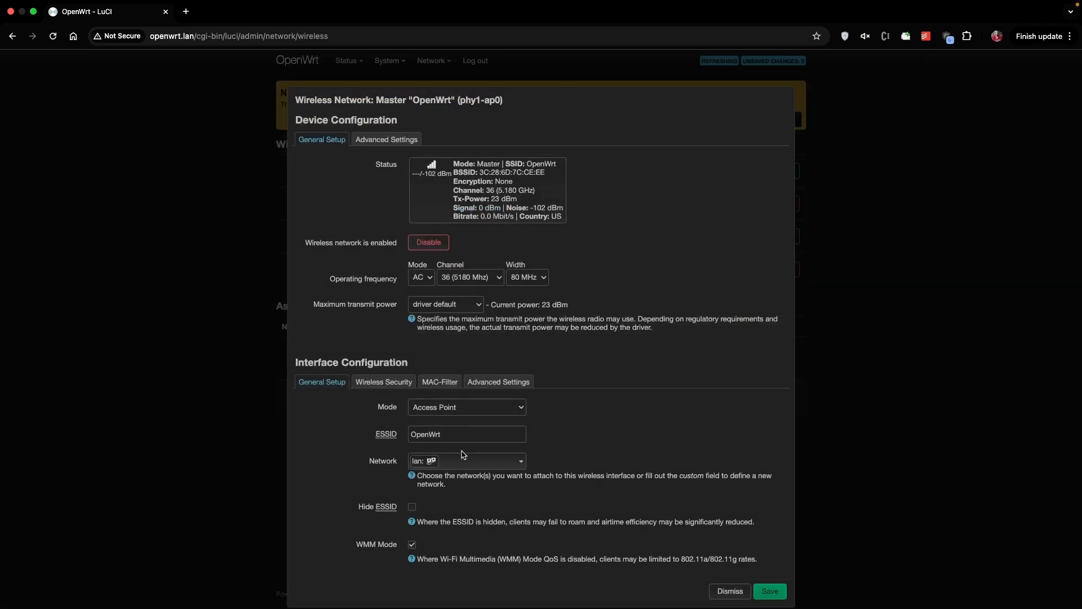
{"action": "double_click", "coordinate": [454, 433]}
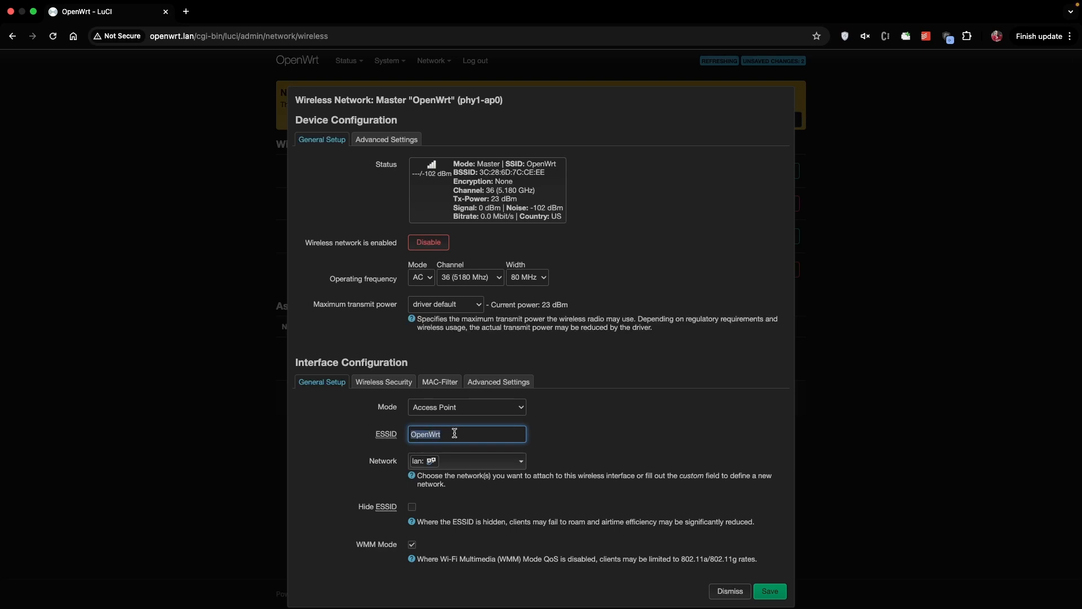
{"action": "type", "text": "TEST5"}
Step: Check the encryption choices in the 5 GHz network's wireless security settings without picking another one
{"action": "left_click", "coordinate": [385, 383]}
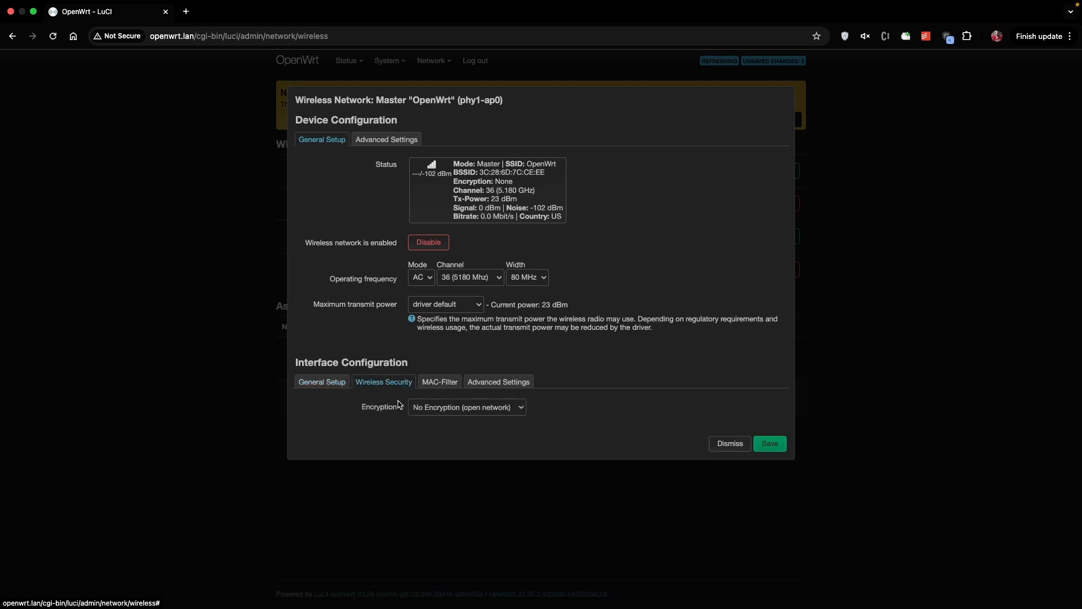
{"action": "left_click", "coordinate": [488, 412]}
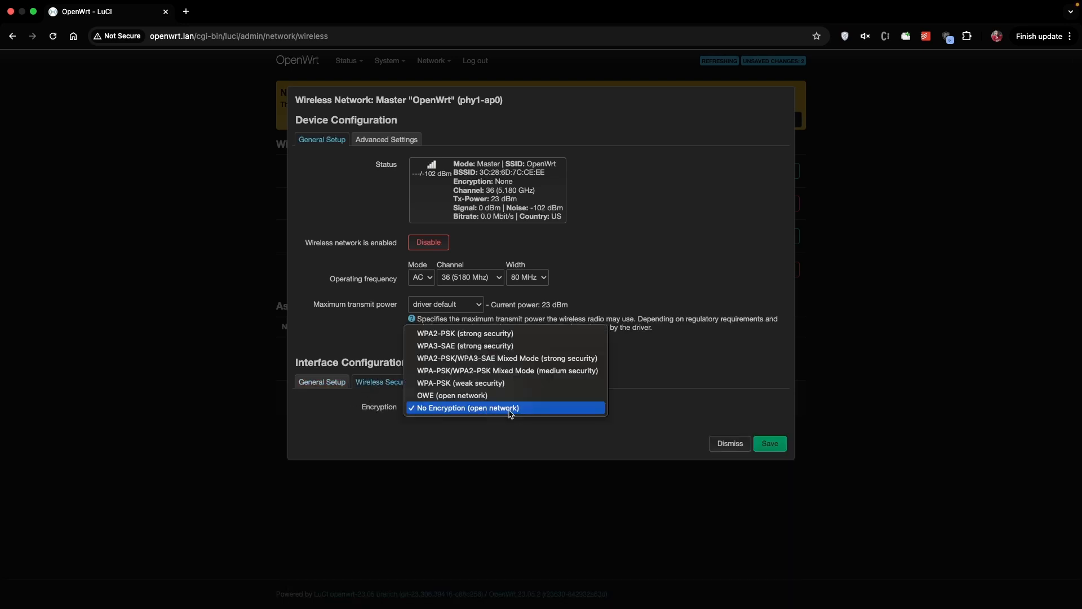
{"action": "left_click", "coordinate": [314, 423]}
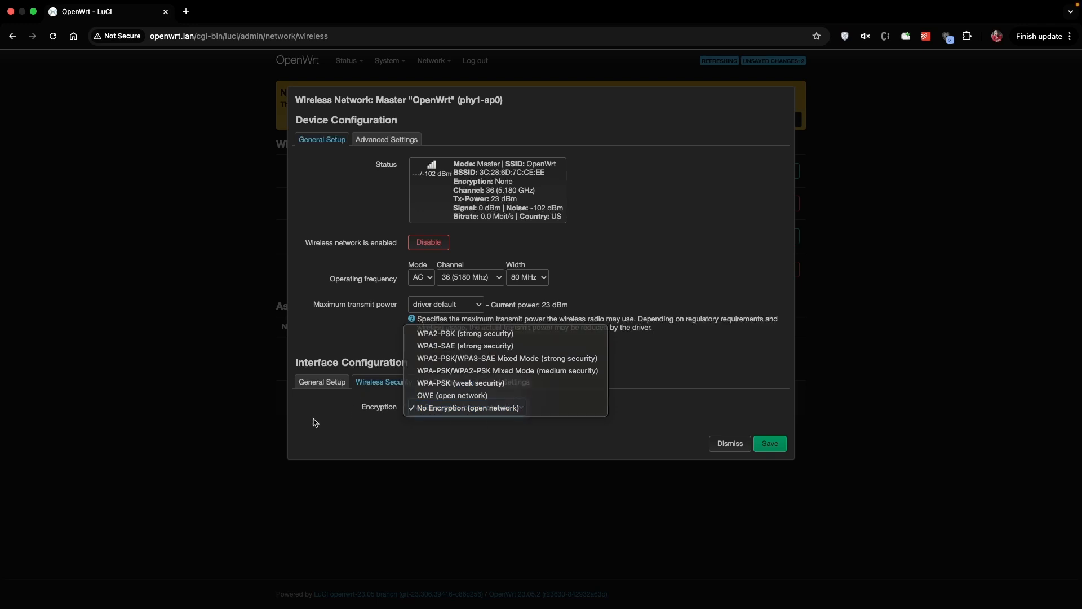
Step: Save the 5 GHz network's settings and apply all pending wireless changes to the router
{"action": "left_click", "coordinate": [319, 381]}
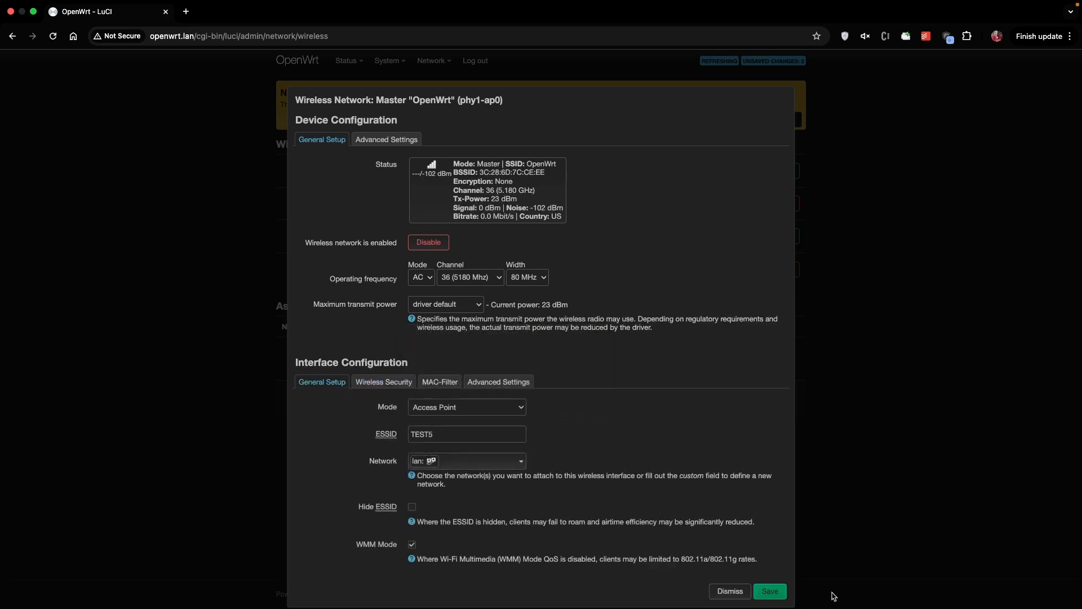
{"action": "left_click", "coordinate": [770, 589]}
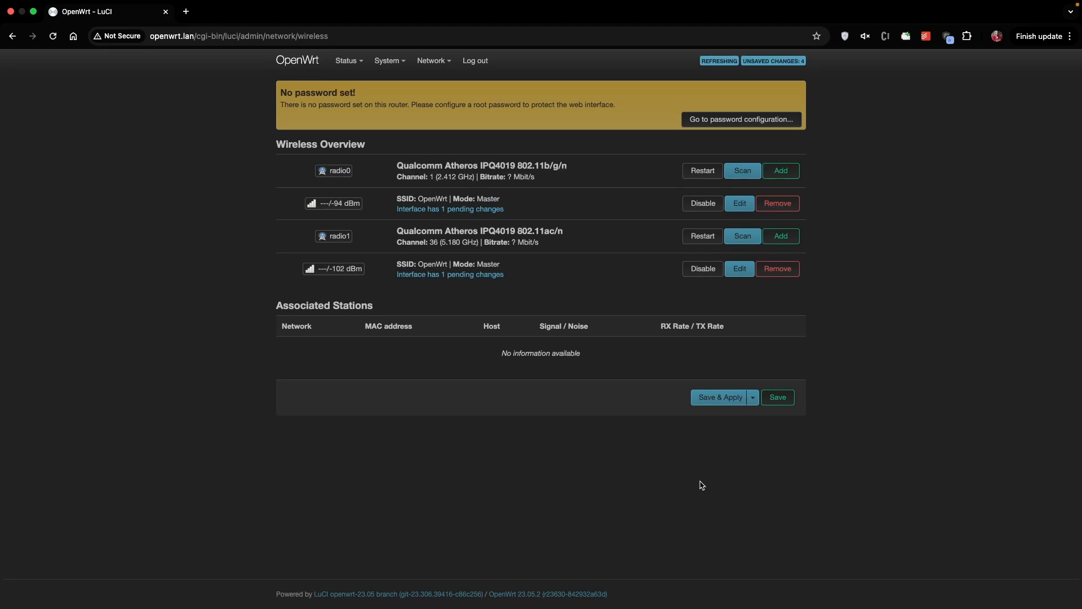
{"action": "left_click", "coordinate": [711, 398]}
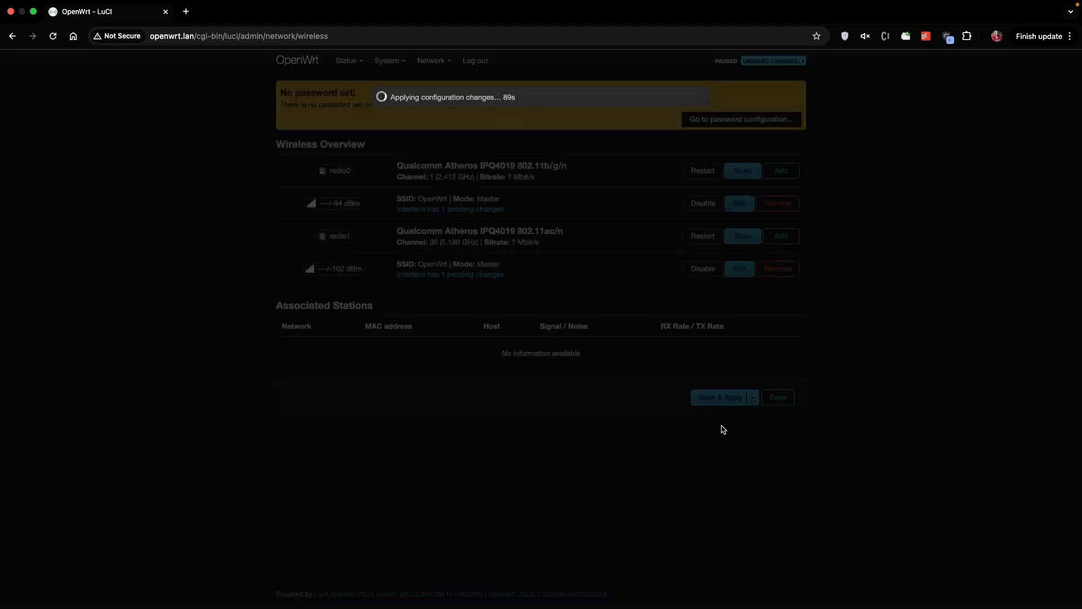
Step: Turn on the computer's Wi-Fi and connect to the TEST2 network
{"action": "mouse_move", "coordinate": [996, 4]}
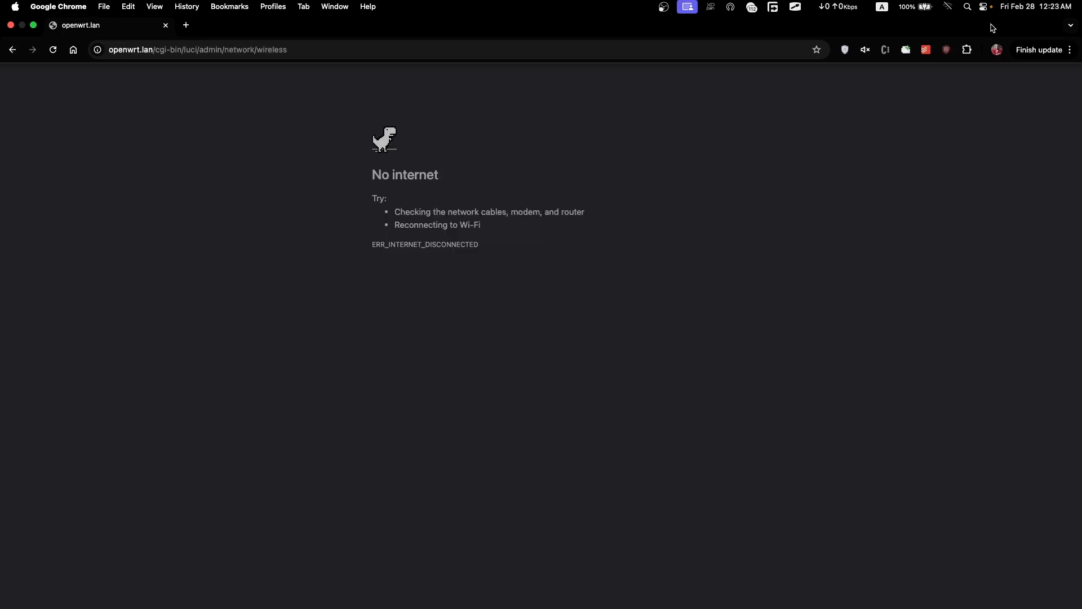
{"action": "left_click", "coordinate": [949, 7]}
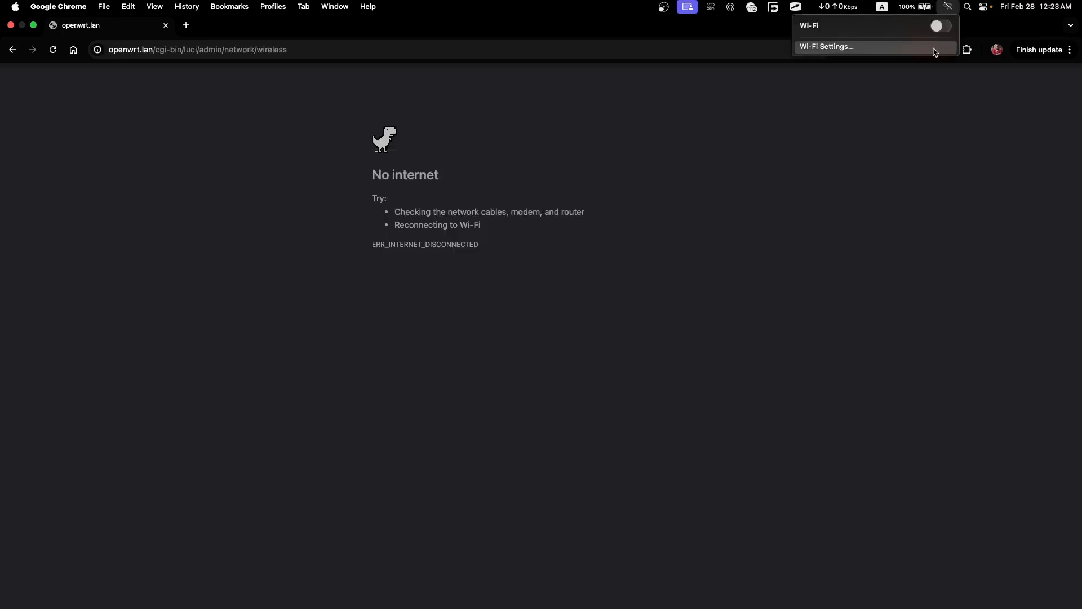
{"action": "left_click", "coordinate": [941, 28]}
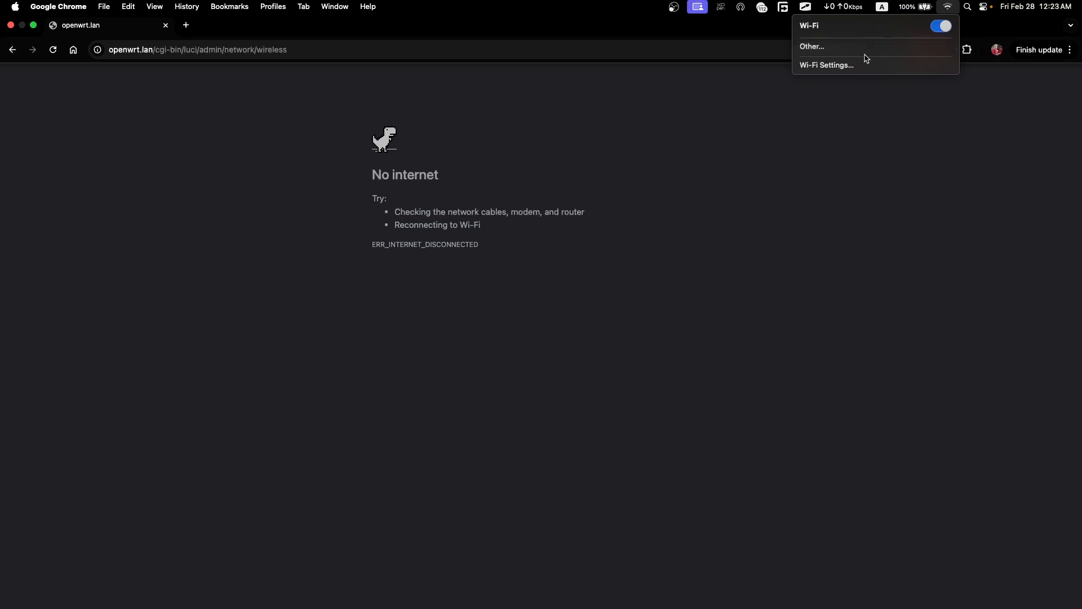
{"action": "left_click", "coordinate": [857, 92]}
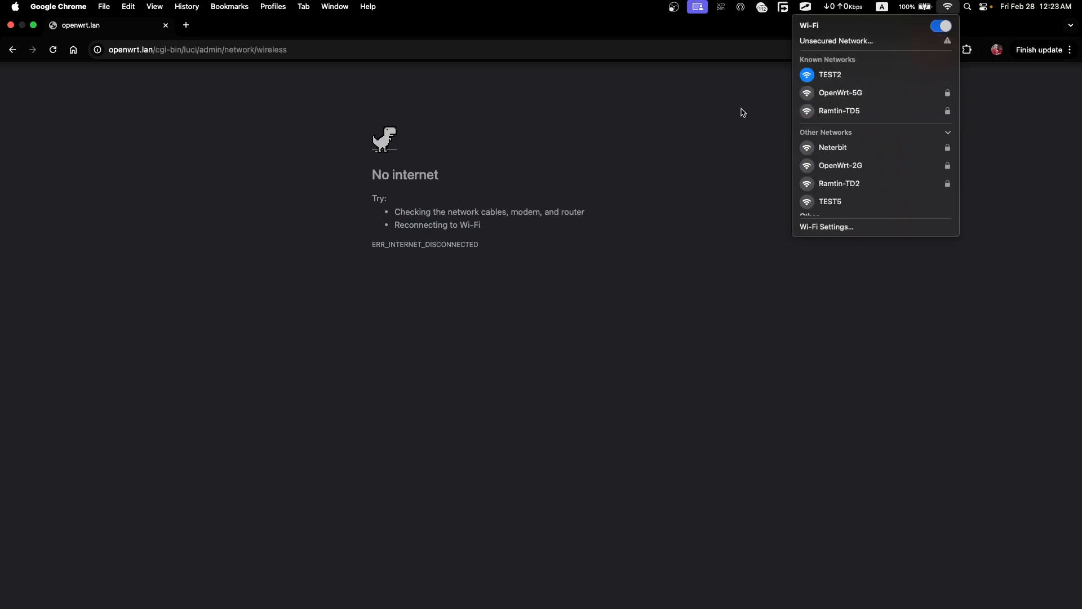
{"action": "left_click", "coordinate": [681, 176]}
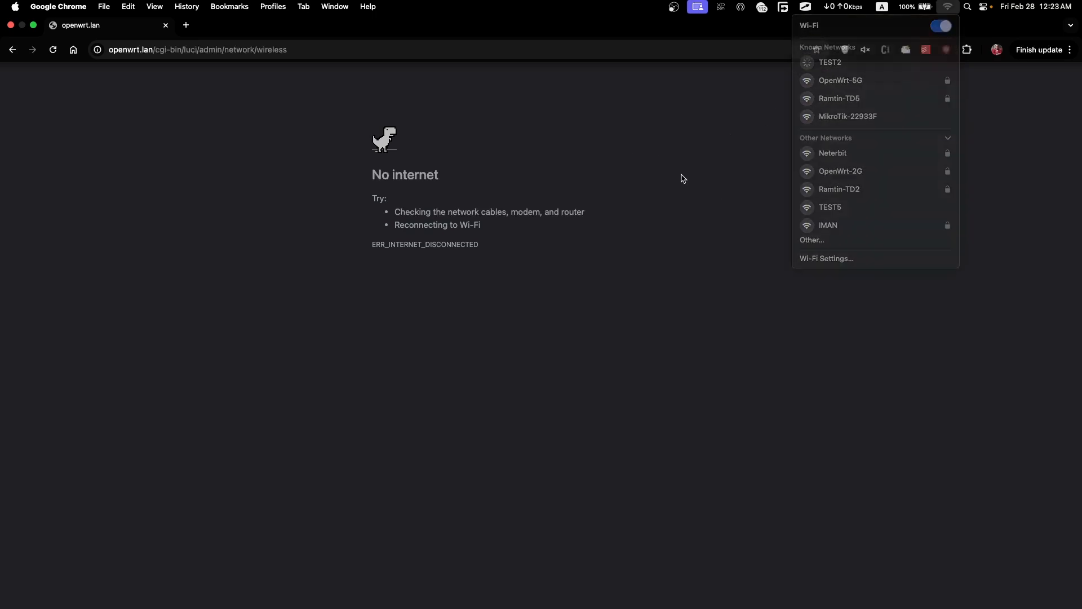
Step: Load the router's web interface at openwrt.lan and open its wireless overview
{"action": "left_click", "coordinate": [162, 36]}
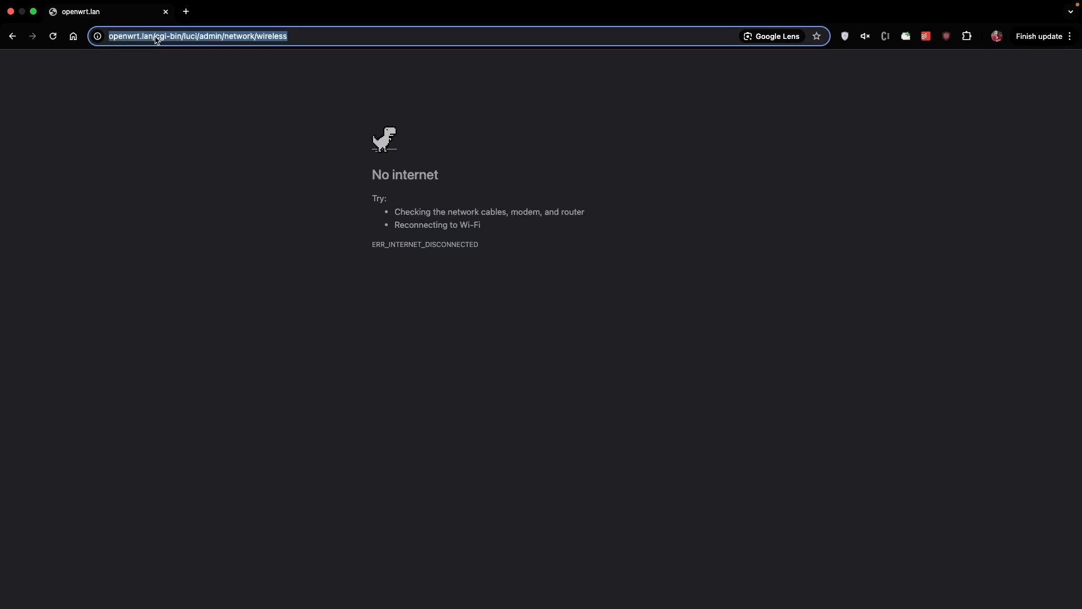
{"action": "left_click", "coordinate": [154, 36]}
{"action": "left_click_drag", "start_coordinate": [154, 36], "coordinate": [587, 92]}
{"action": "key", "text": "BackSpace"}
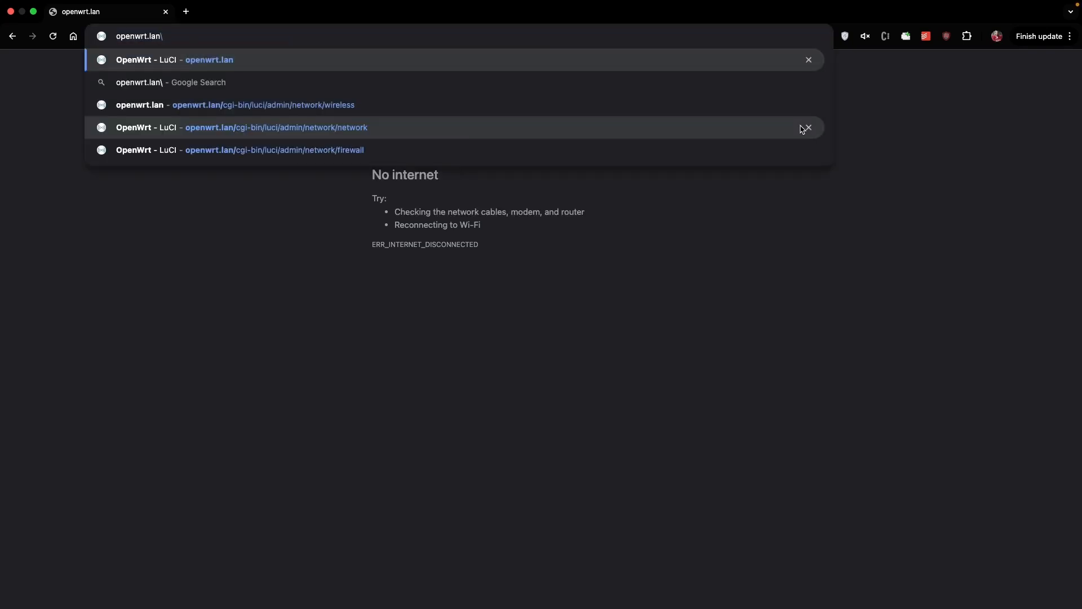
{"action": "key", "text": "Return"}
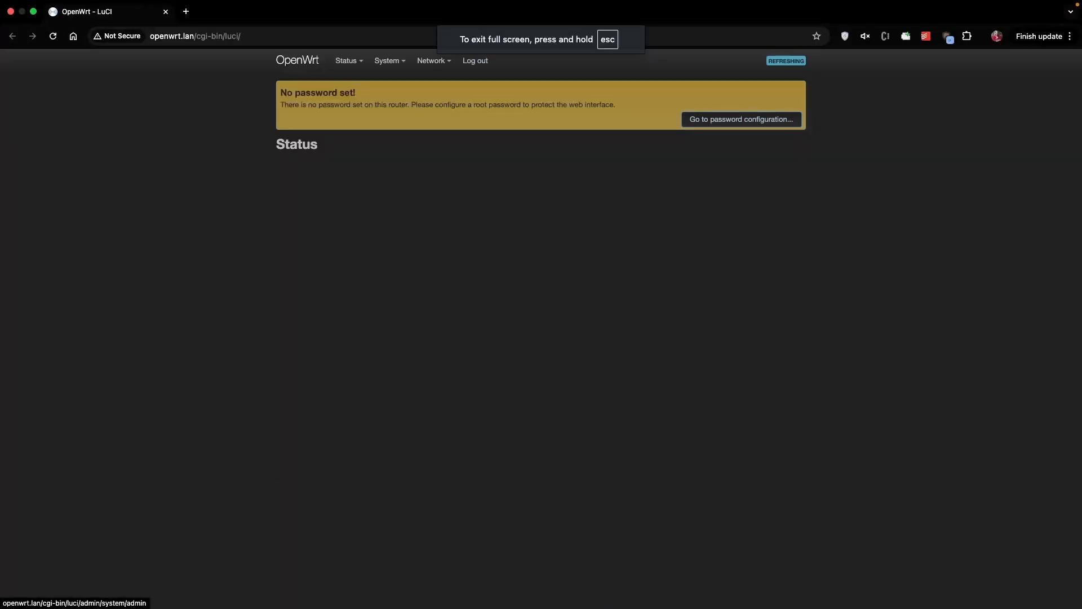
{"action": "mouse_move", "coordinate": [432, 62]}
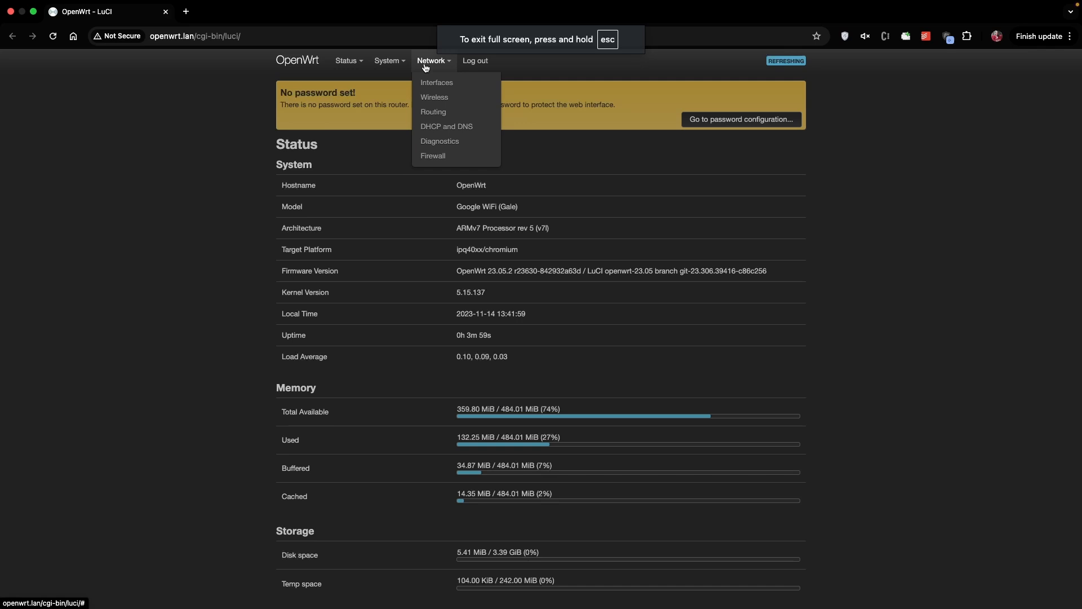
{"action": "left_click", "coordinate": [446, 99]}
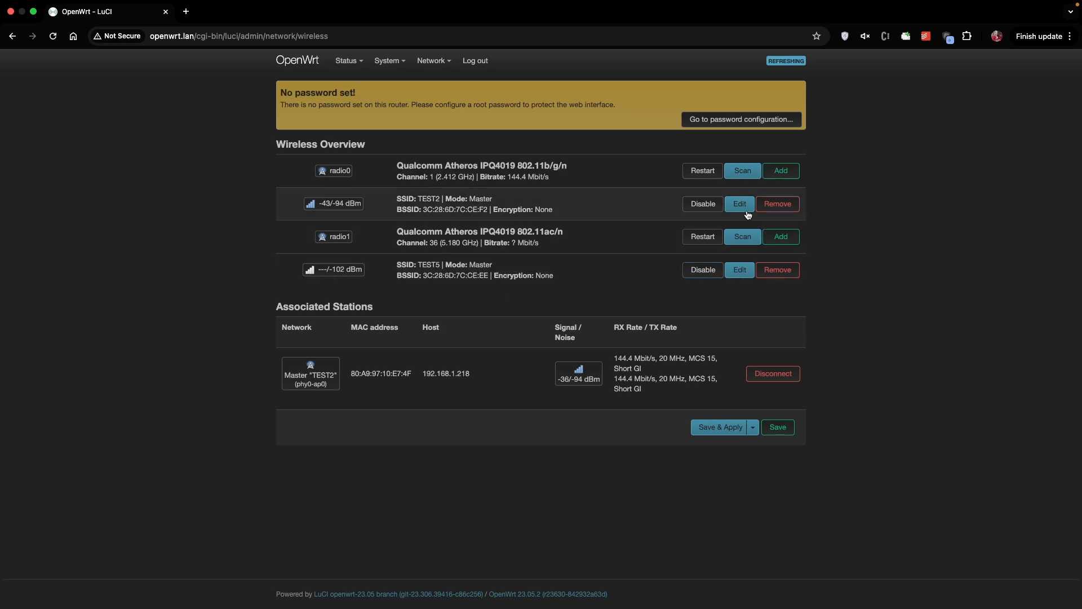
Step: Scan for 2.4 GHz networks with radio0 and choose to join OpenWrt-2G
{"action": "triple_click", "coordinate": [478, 177]}
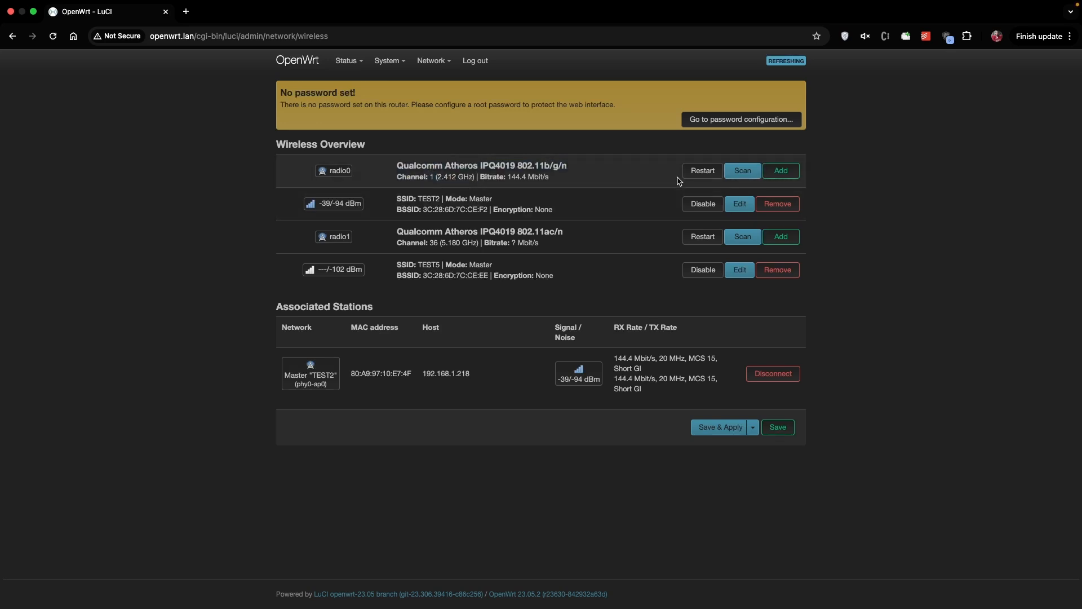
{"action": "left_click", "coordinate": [738, 172]}
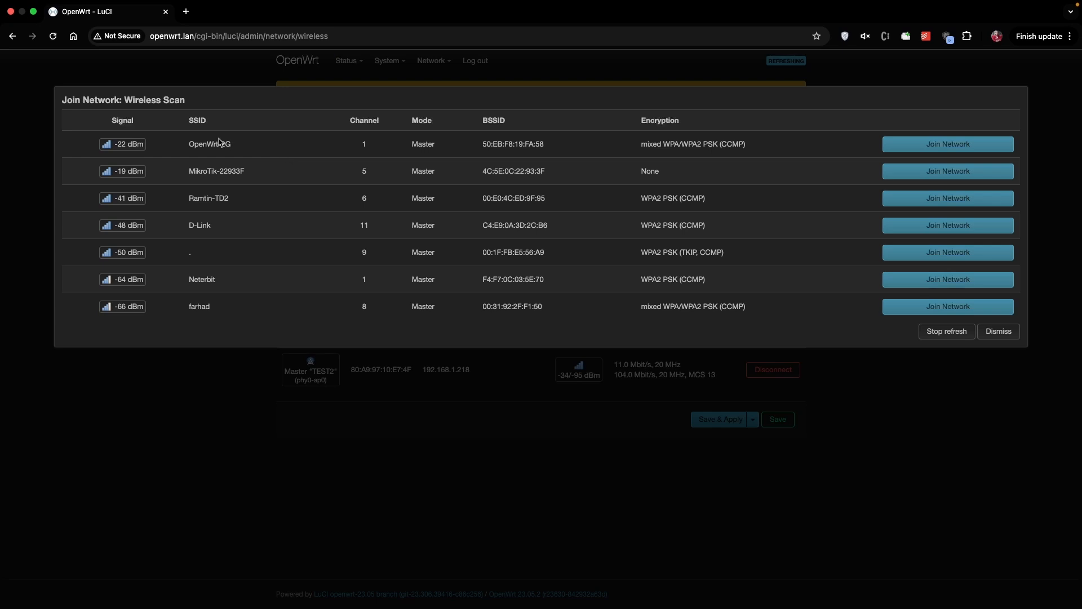
{"action": "left_click", "coordinate": [924, 146]}
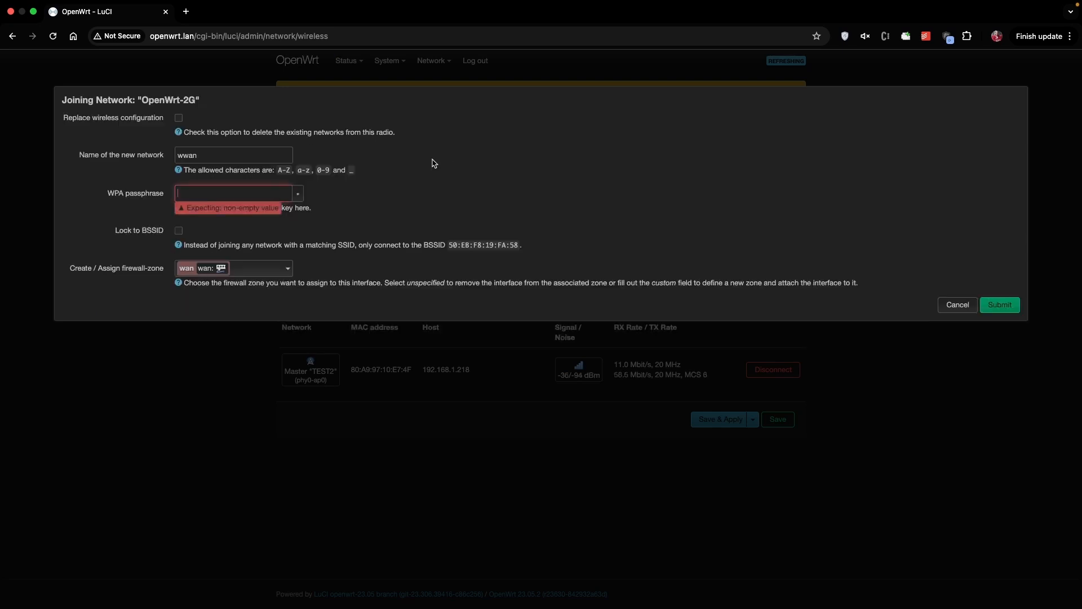
Step: Enter the WPA passphrase for OpenWrt-2G and name the new network wifi_wan
{"action": "left_click", "coordinate": [237, 189]}
{"action": "type", "text": "•••••••••"}
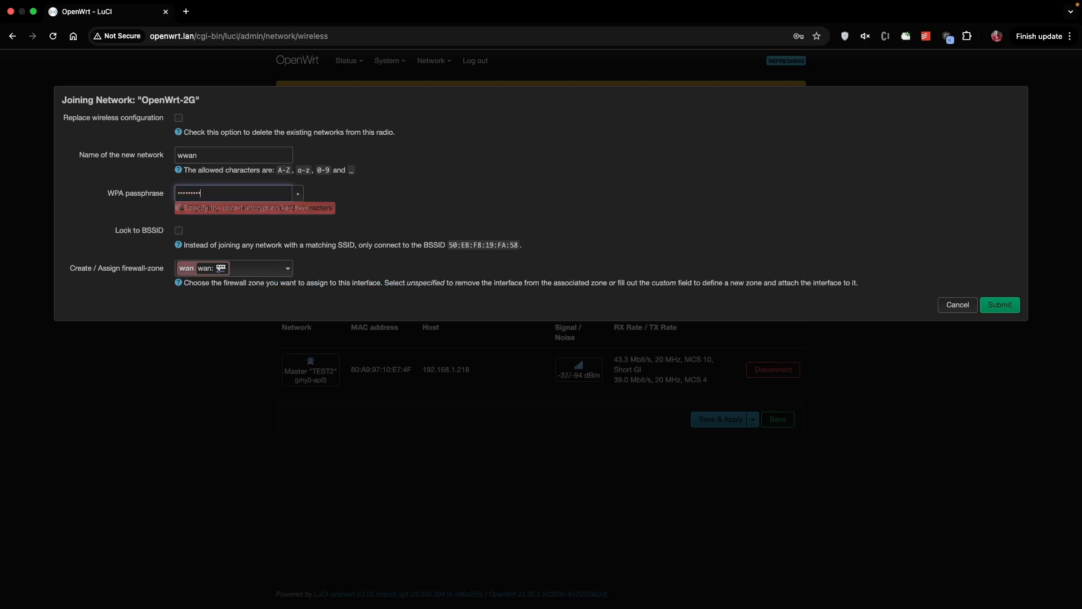
{"action": "type", "text": "•••••••"}
{"action": "left_click", "coordinate": [203, 157]}
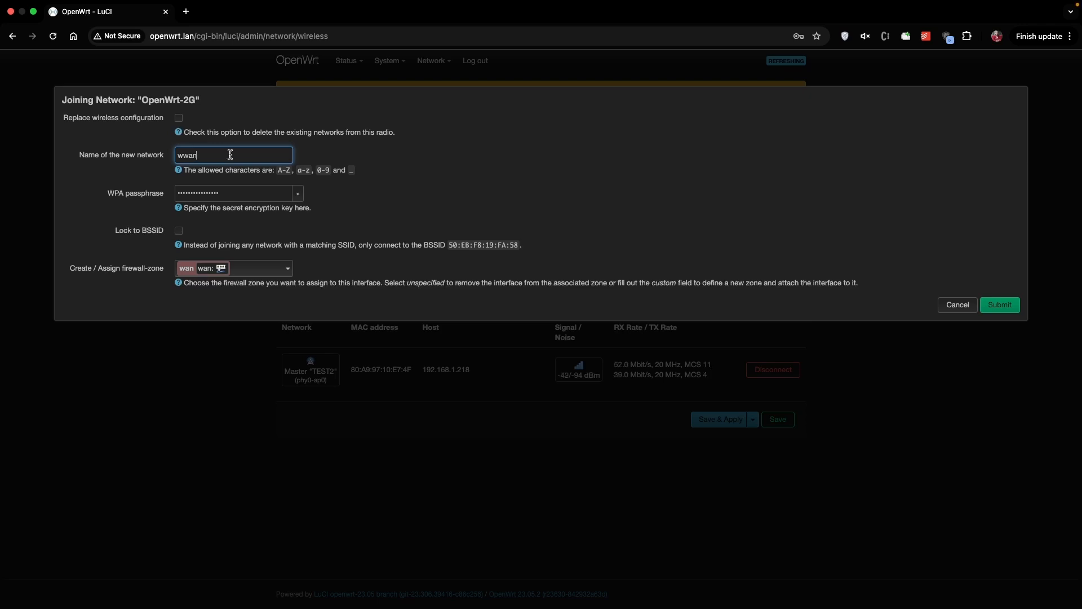
{"action": "left_click_drag", "start_coordinate": [229, 155], "coordinate": [115, 158]}
{"action": "type", "text": "wifi_"}
Step: Create the OpenWrt-2G client network with its proposed radio settings and apply all pending wireless changes to the router
{"action": "left_click", "coordinate": [999, 306]}
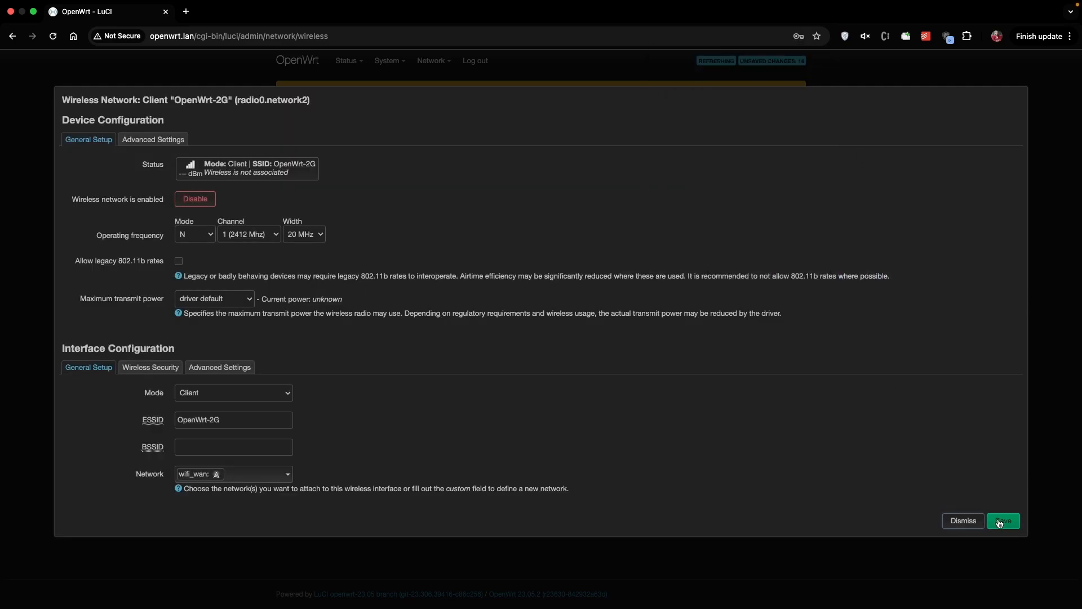
{"action": "left_click", "coordinate": [1003, 519]}
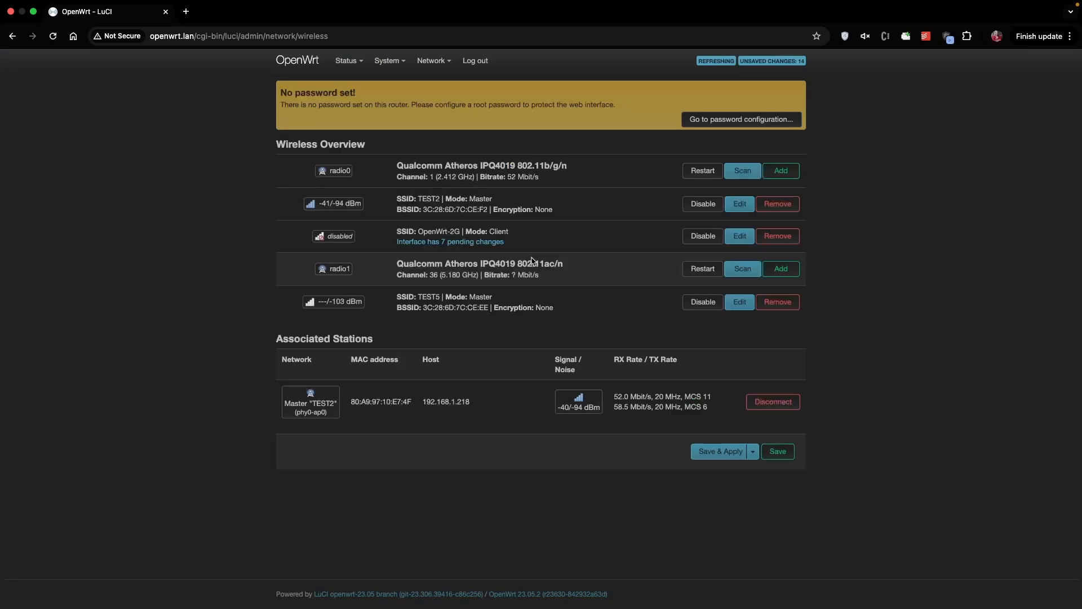
{"action": "left_click", "coordinate": [705, 454]}
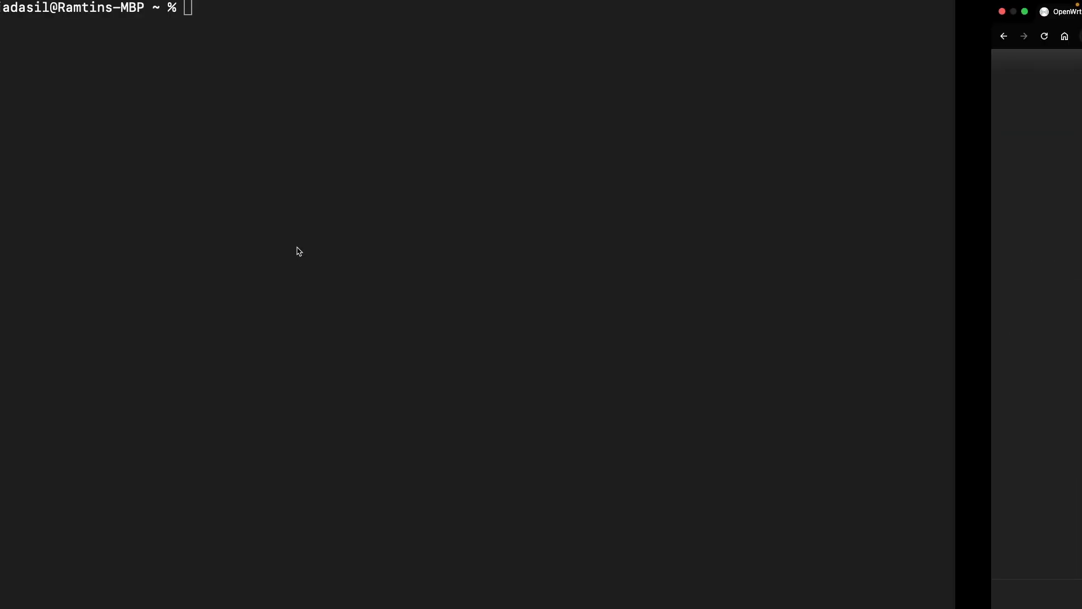
Step: Switch to the Terminal and ping 8.8.8.8, checking the computer's Wi-Fi connection before stopping the ping
{"action": "type", "text": "traceroute 8.8.8.8"}
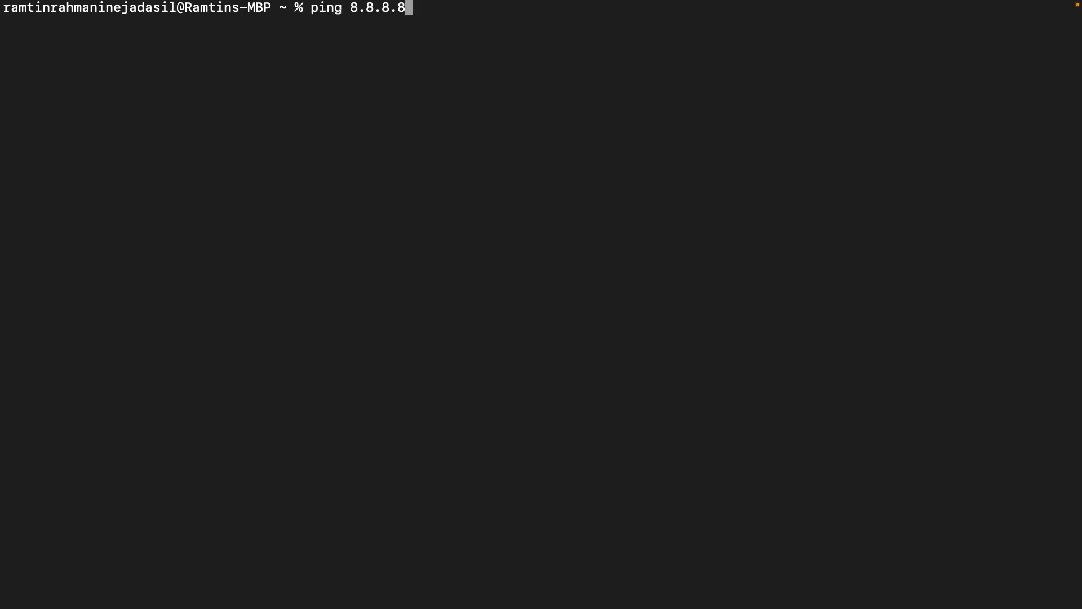
{"action": "key", "text": "Return"}
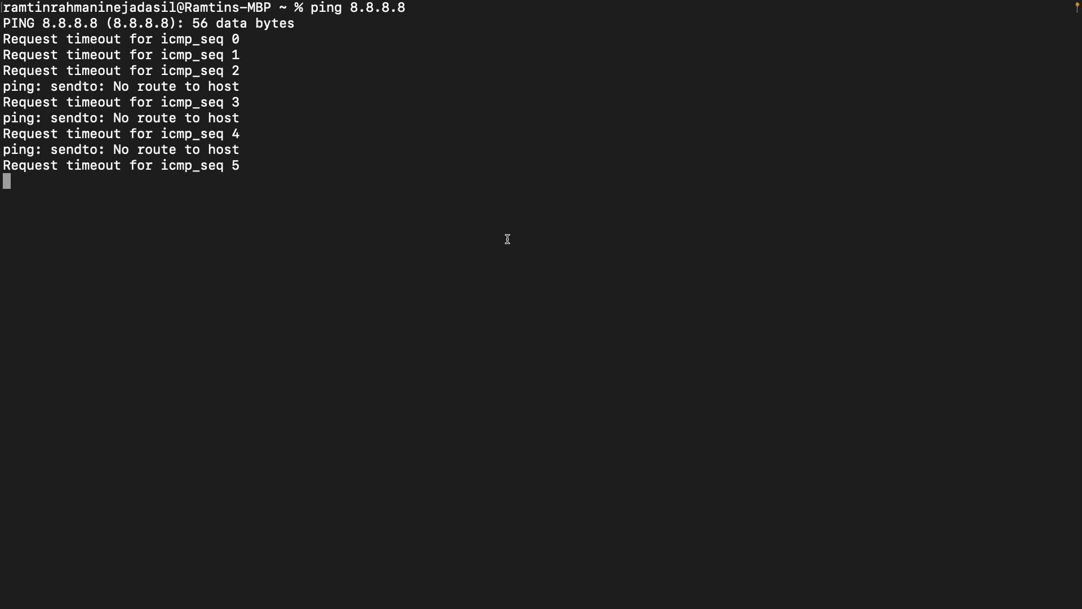
{"action": "left_click", "coordinate": [947, 6]}
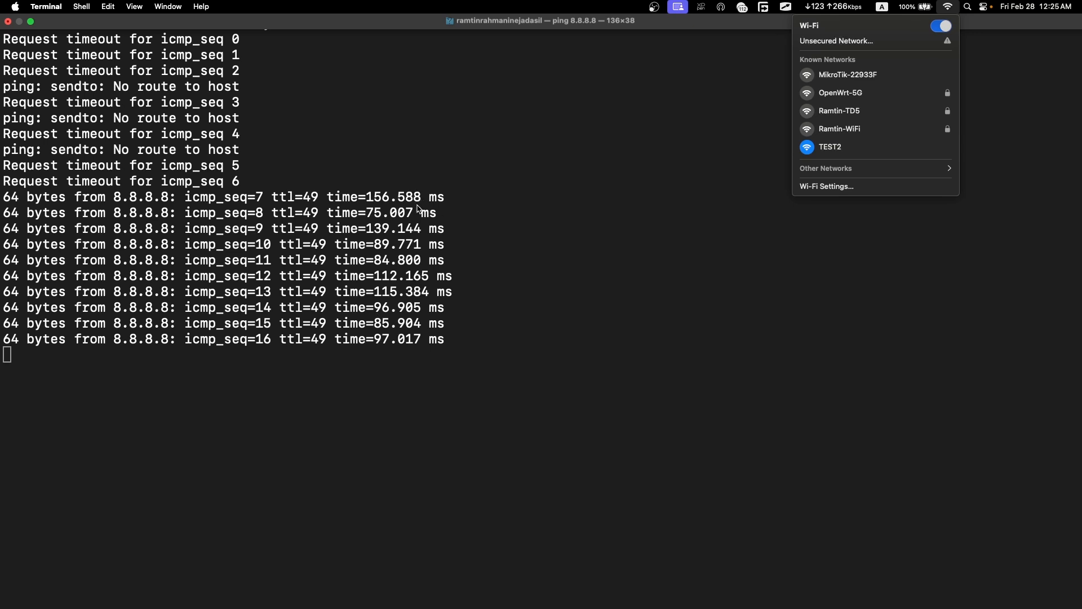
{"action": "left_click", "coordinate": [361, 377]}
{"action": "key", "text": "ctrl+c"}
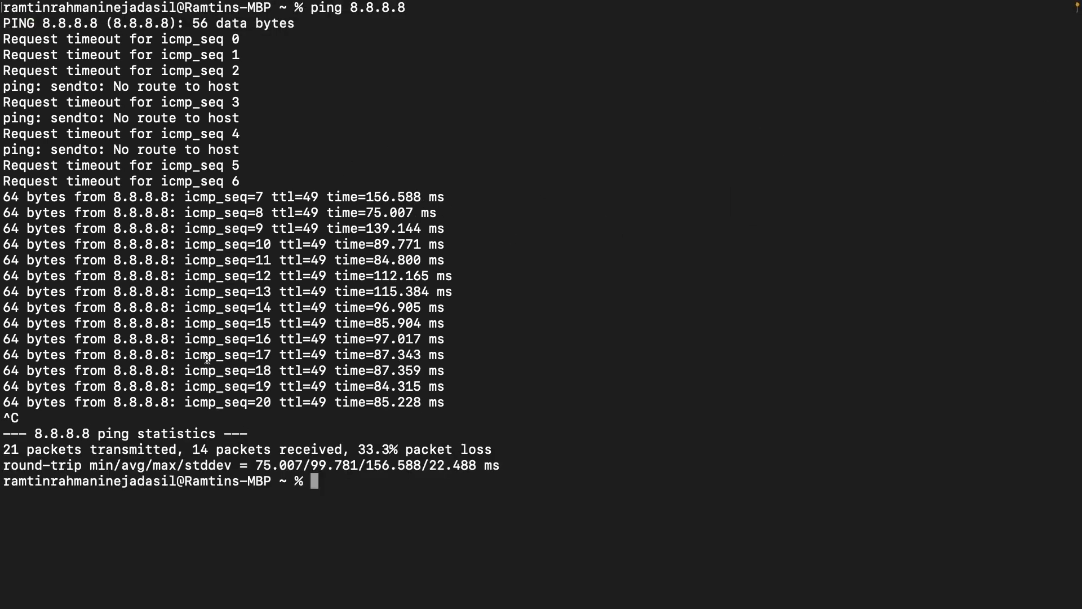
Step: Ping google.com to test name resolution over the new uplink, and stop the ping
{"action": "key", "text": "Return"}
{"action": "key", "text": "Return"}
{"action": "type", "text": "ping"}
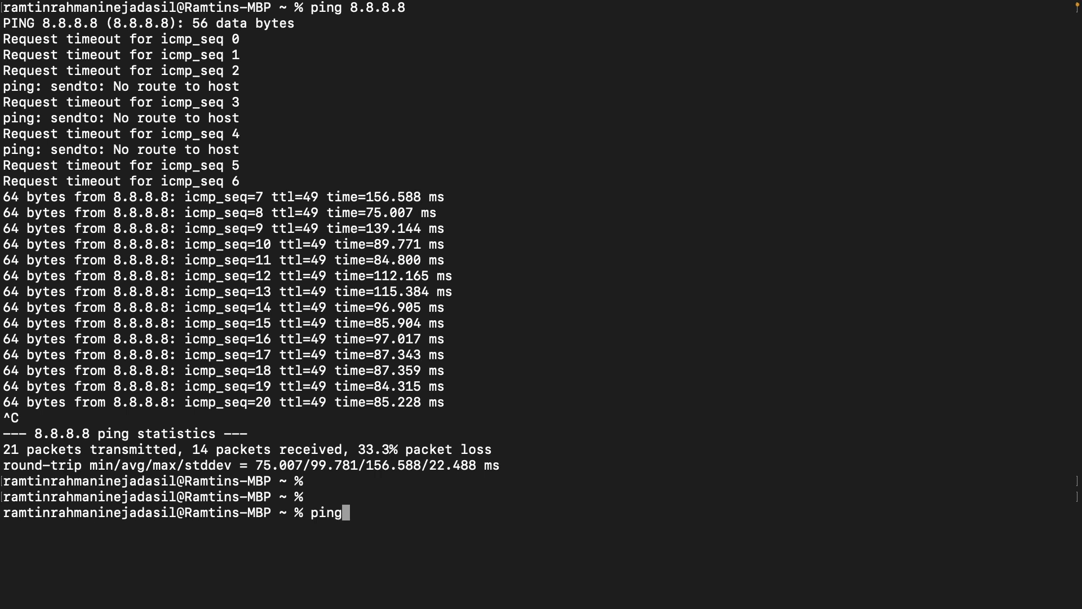
{"action": "type", "text": " google.com"}
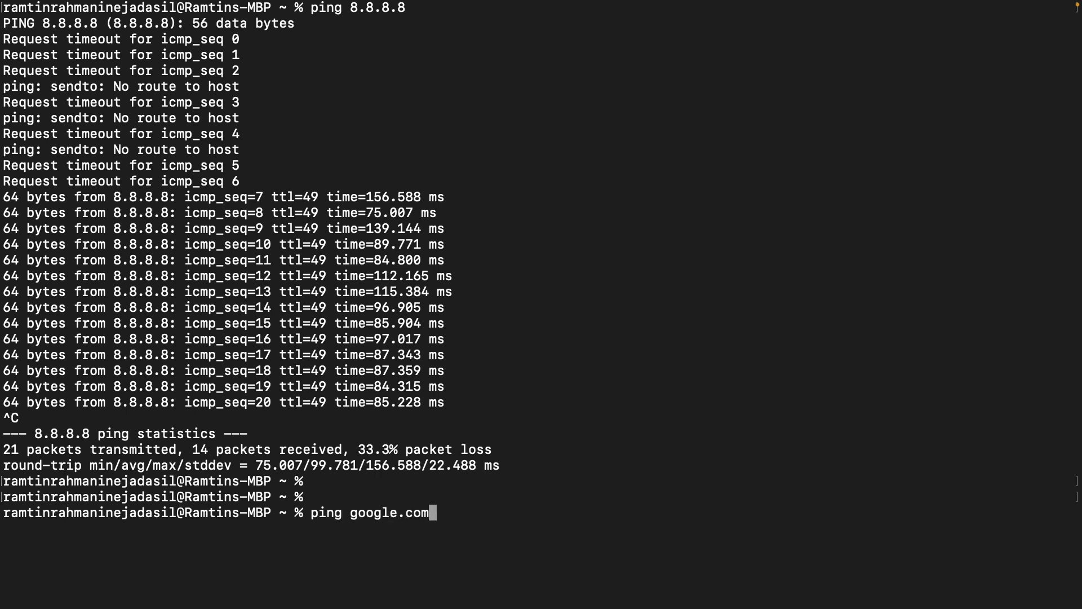
{"action": "key", "text": "Return"}
{"action": "key", "text": "ctrl+c"}
{"action": "key", "text": "Return"}
{"action": "key", "text": "Return"}
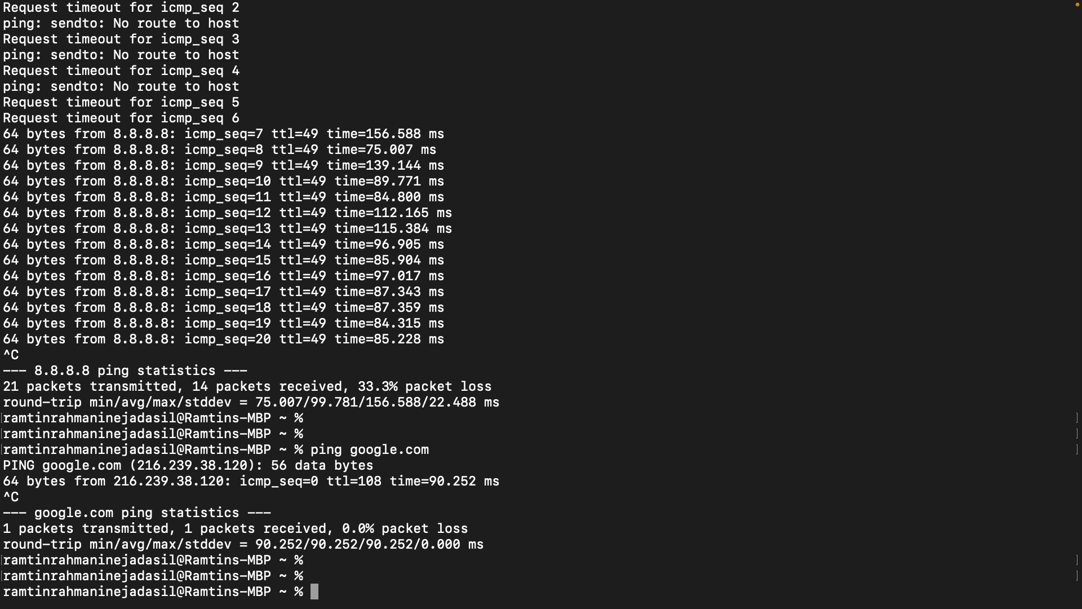
Step: Clear the terminal, run traceroute to 8.8.8.8 and examine the first two hops
{"action": "key", "text": "ctrl+l"}
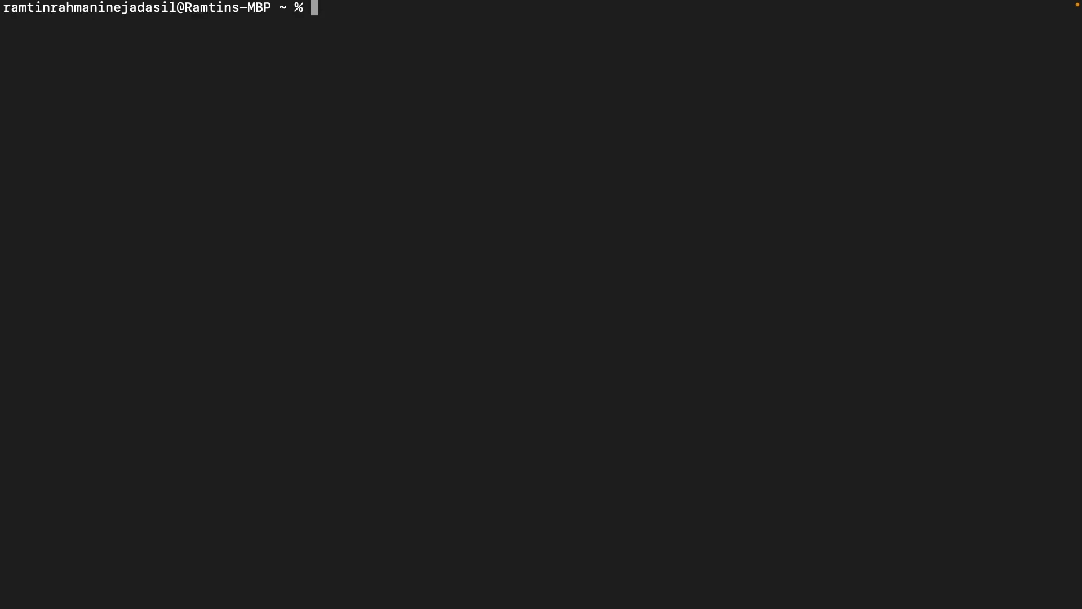
{"action": "type", "text": "tr"}
{"action": "key", "text": "Tab"}
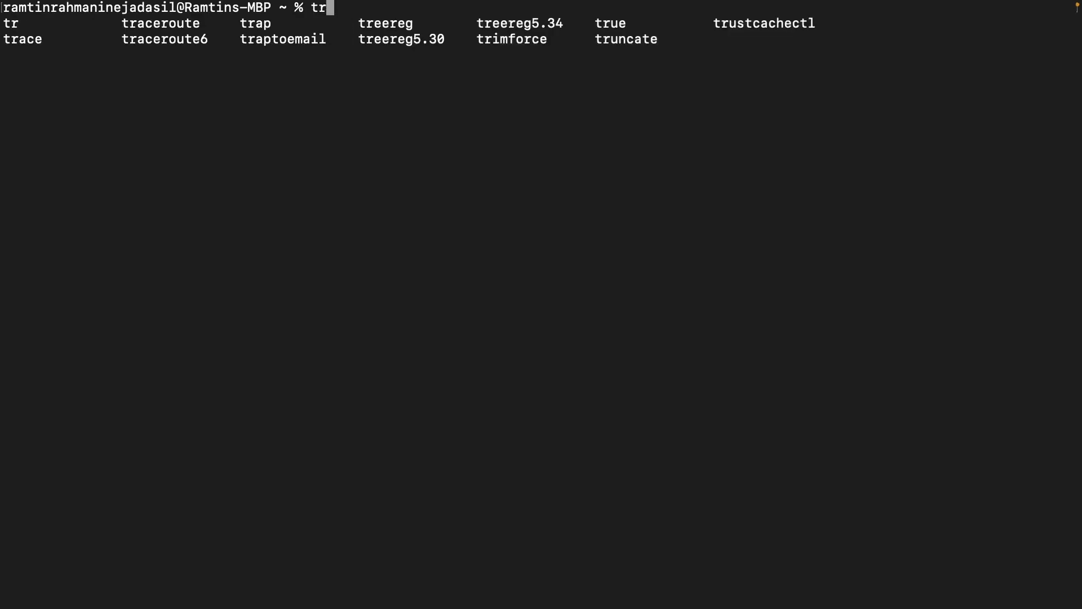
{"action": "type", "text": "ace"}
{"action": "key", "text": "Tab"}
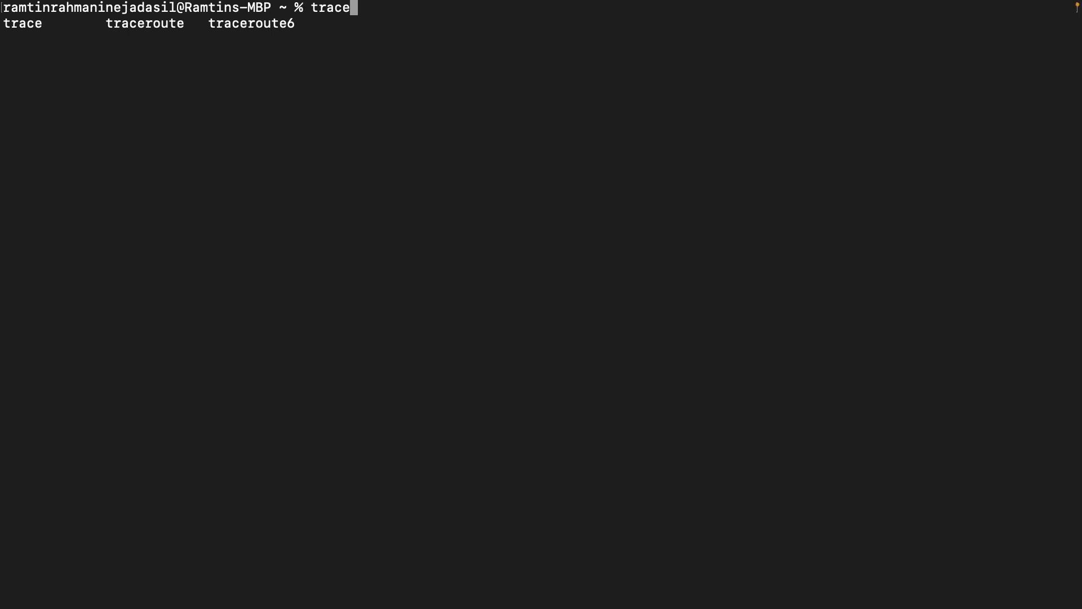
{"action": "type", "text": "route 8."}
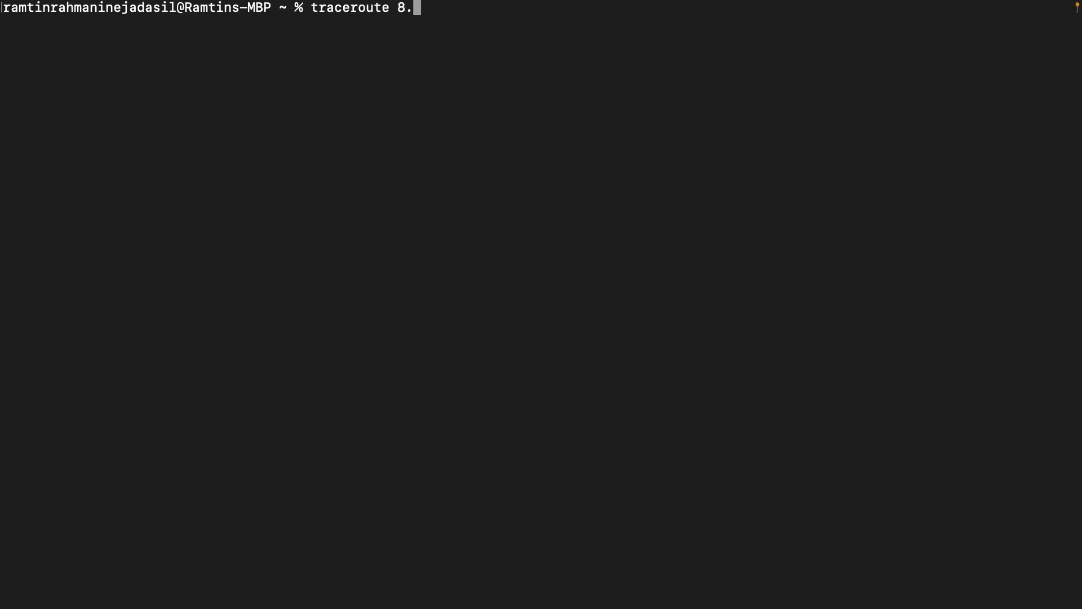
{"action": "type", "text": "8.8.8"}
{"action": "key", "text": "Return"}
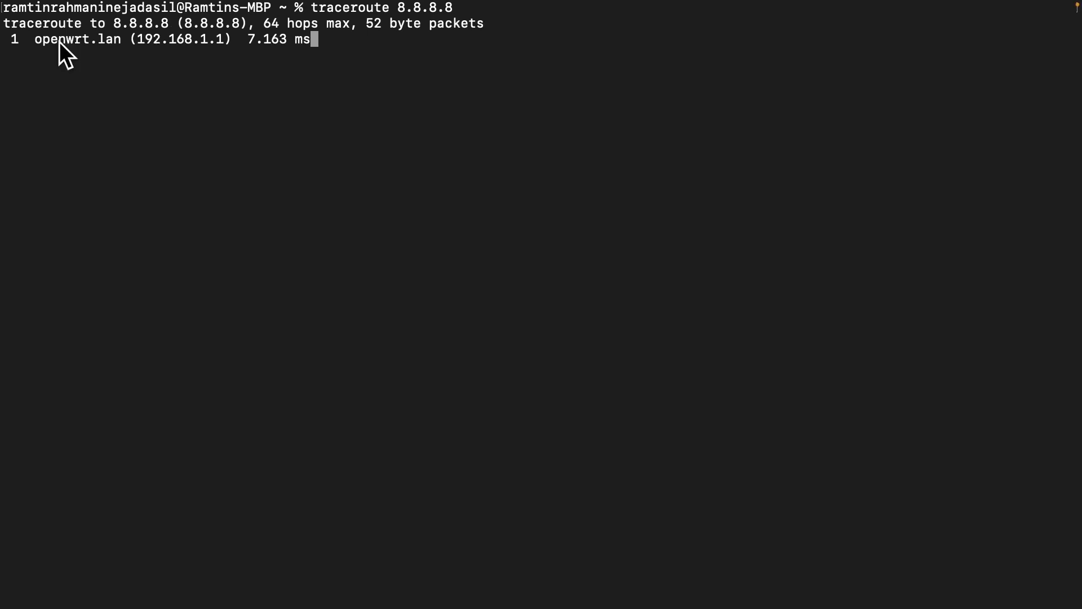
{"action": "left_click_drag", "start_coordinate": [83, 40], "coordinate": [234, 41]}
{"action": "left_click", "coordinate": [262, 40]}
{"action": "left_click_drag", "start_coordinate": [49, 56], "coordinate": [249, 57]}
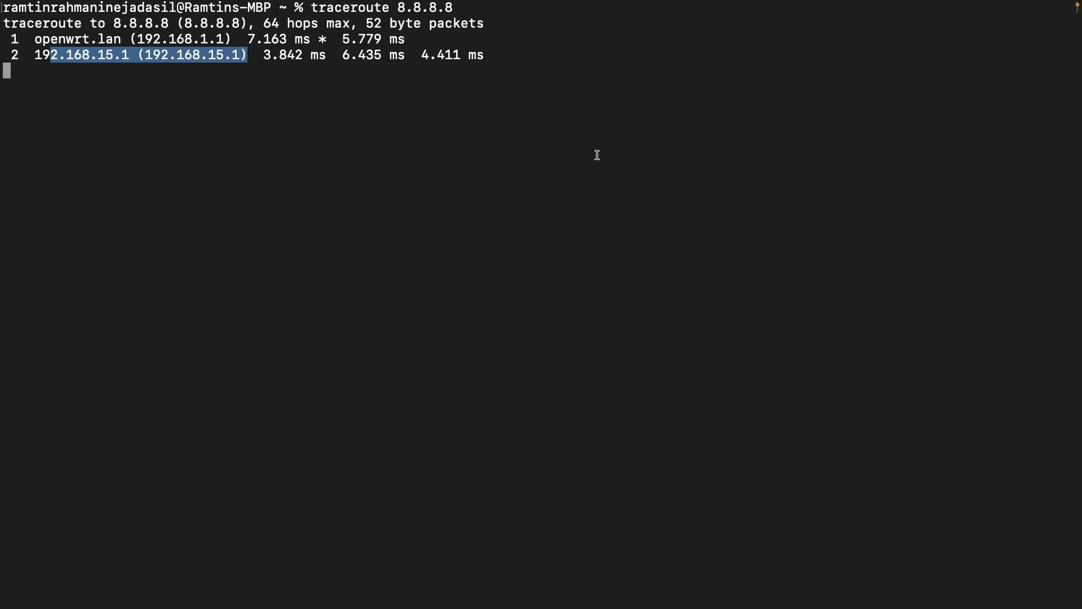
Step: Switch back to the router page in Chrome, open the network interfaces overview and check the wifi_wan interface's IPv4 address
{"action": "key", "text": "ctrl+Right"}
{"action": "key", "text": "ctrl+Right"}
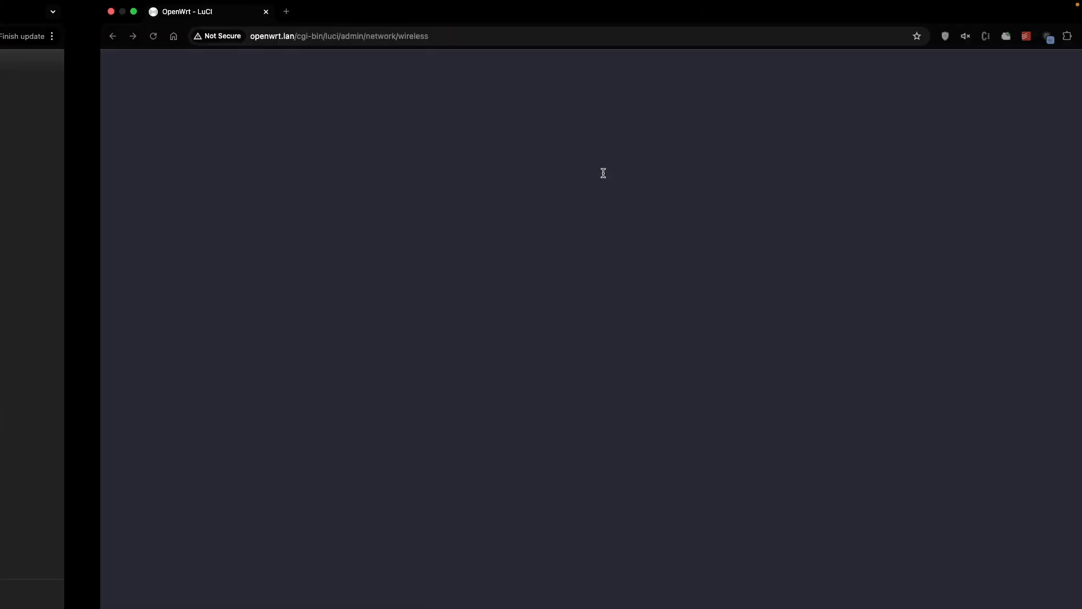
{"action": "mouse_move", "coordinate": [434, 62]}
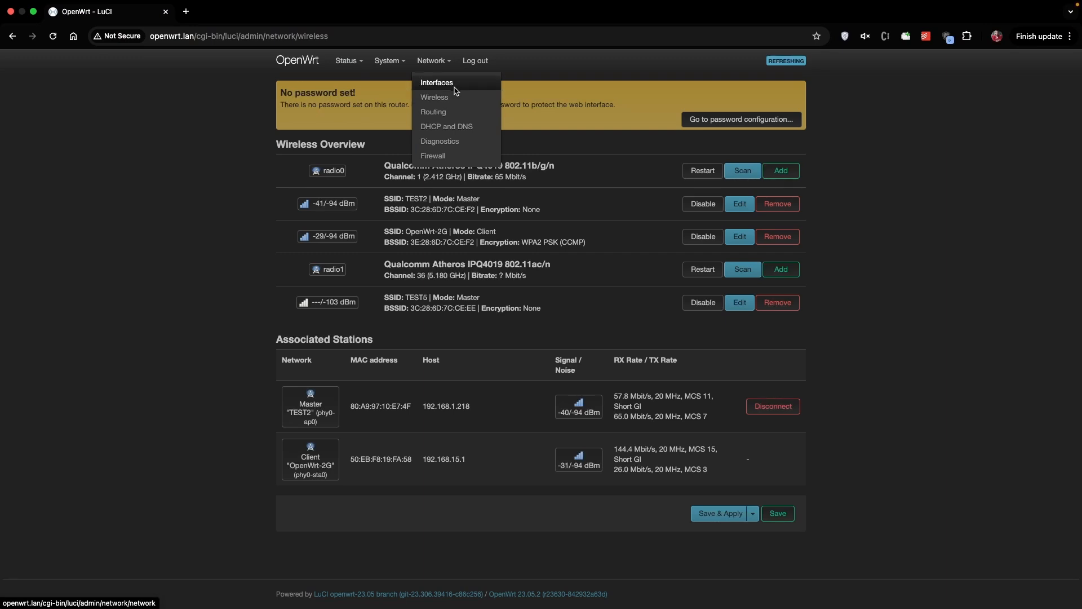
{"action": "left_click", "coordinate": [451, 83]}
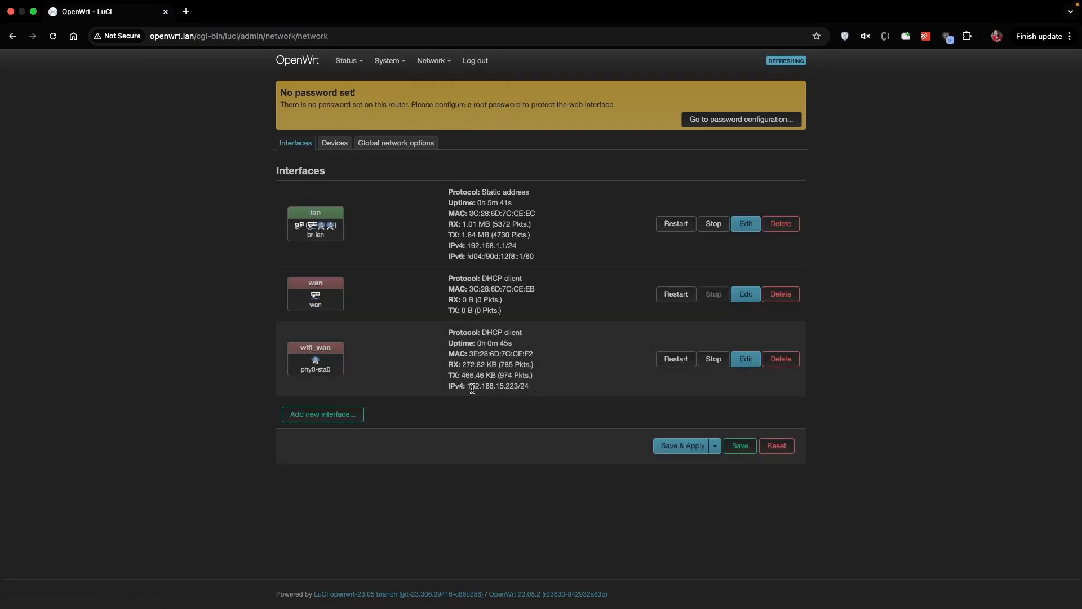
{"action": "left_click_drag", "start_coordinate": [471, 385], "coordinate": [520, 387]}
{"action": "left_click", "coordinate": [508, 393]}
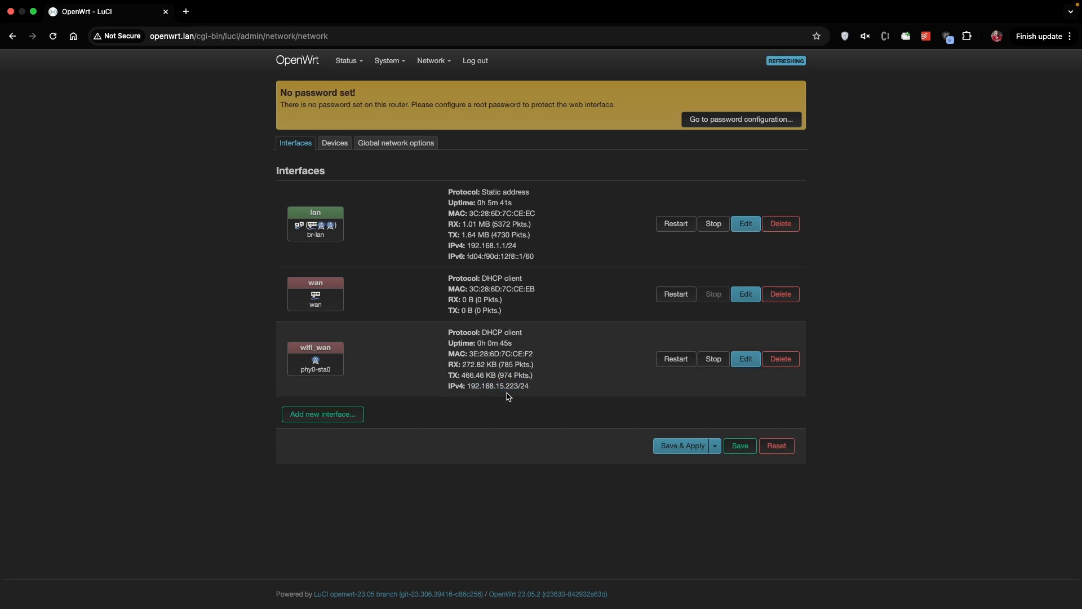